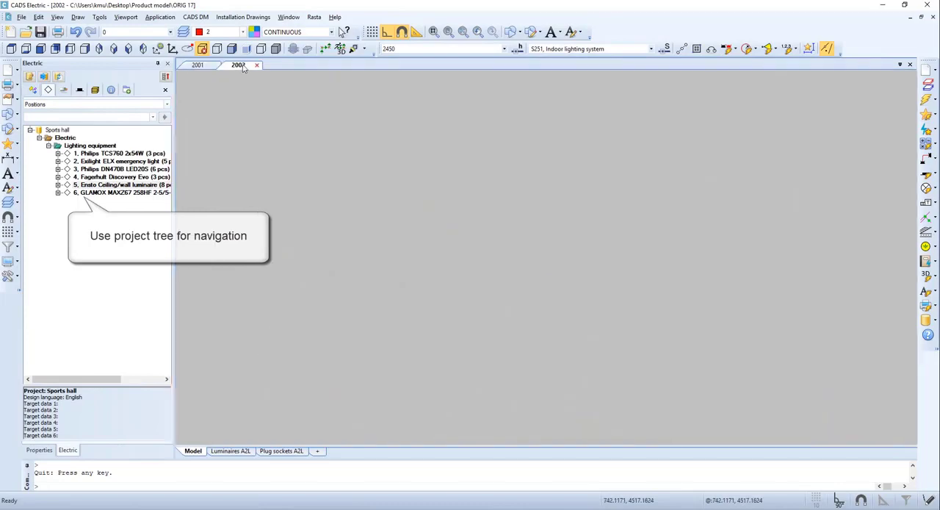
- Show the occurrences of the Ensto Ceiling/wall luminaire product model's devices in drawing 2002
{"action": "right_click", "coordinate": [145, 186]}
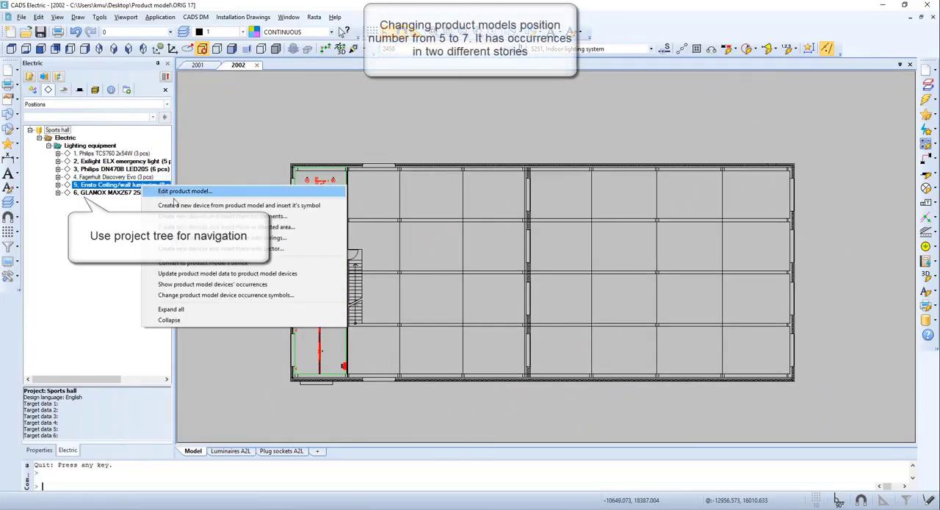
{"action": "left_click", "coordinate": [205, 283]}
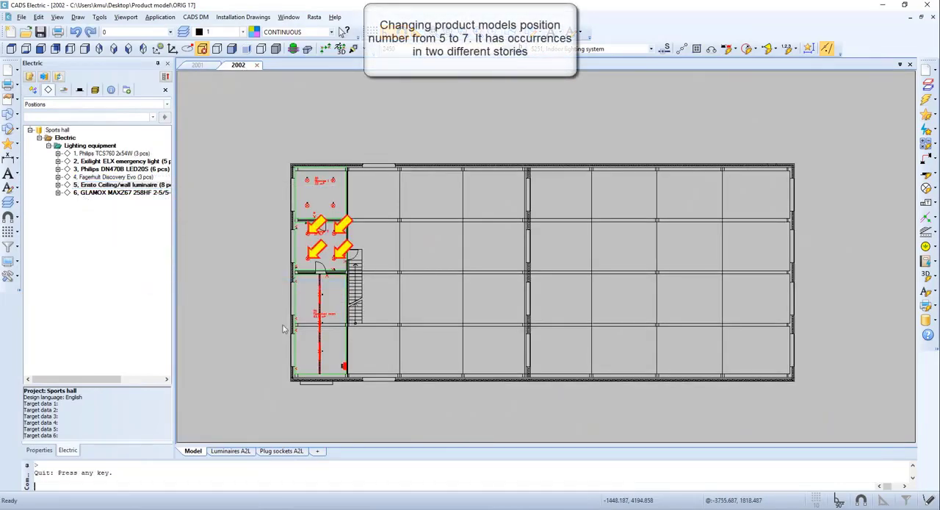
{"action": "scroll", "coordinate": [323, 245], "scroll_direction": "up", "scroll_amount": 4}
{"action": "middle_click_drag", "start_coordinate": [290, 280], "coordinate": [333, 271]}
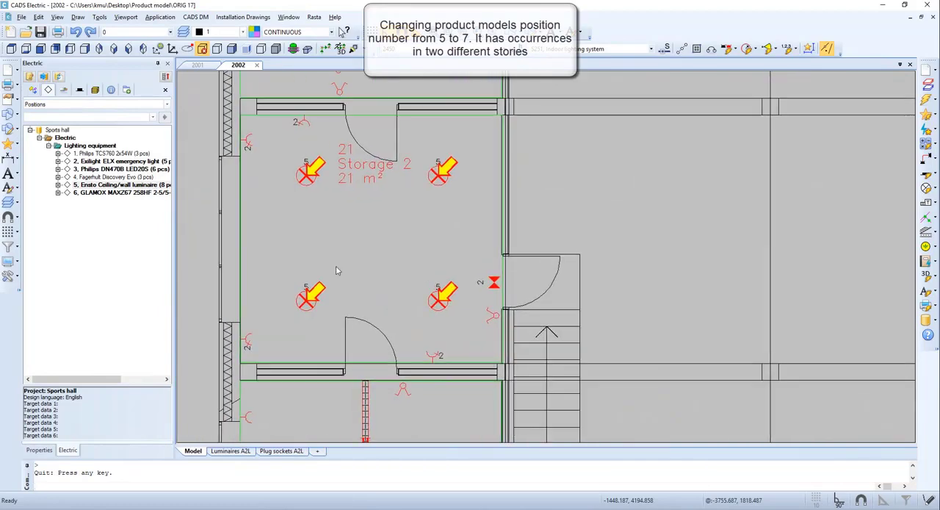
{"action": "key", "text": "Escape"}
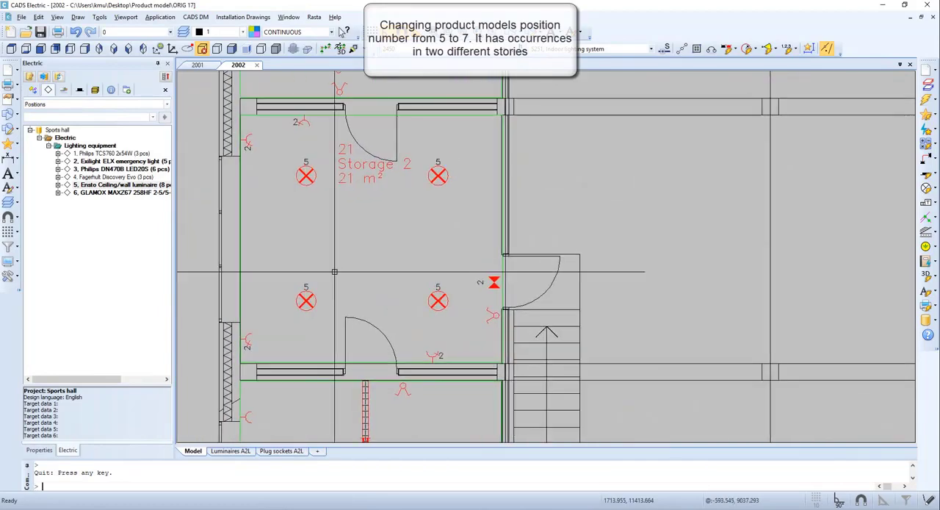
- Edit the Ensto Ceiling/wall luminaire product model and set its position number to 7
{"action": "right_click", "coordinate": [147, 188]}
{"action": "left_click", "coordinate": [231, 194]}
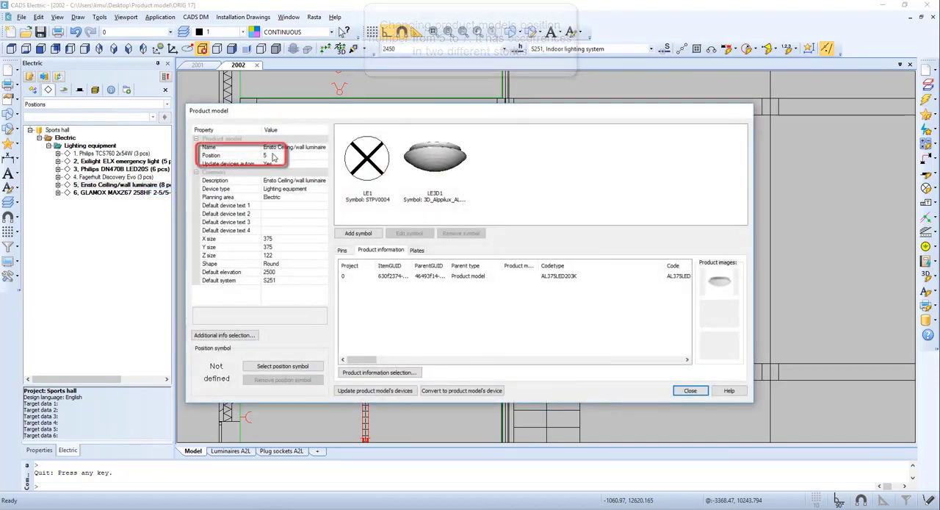
{"action": "left_click", "coordinate": [315, 156]}
{"action": "left_click", "coordinate": [323, 157]}
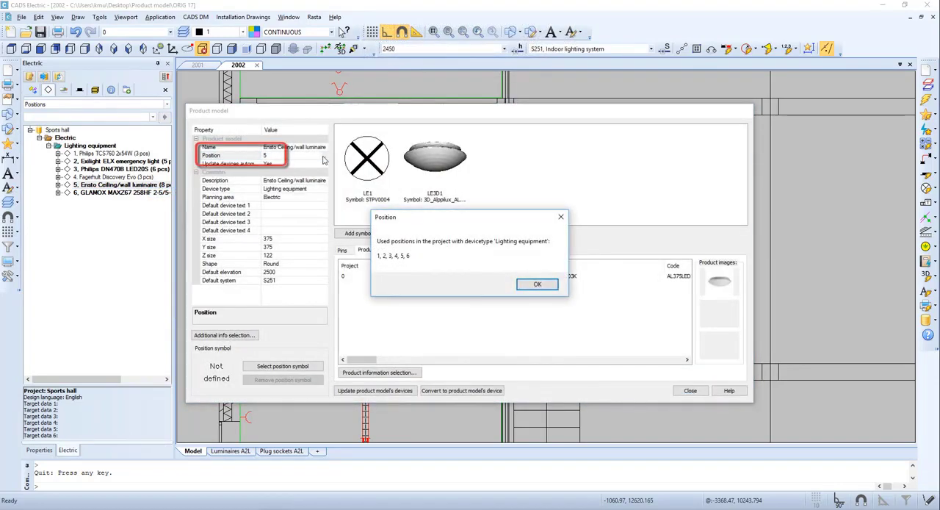
{"action": "key", "text": "Return"}
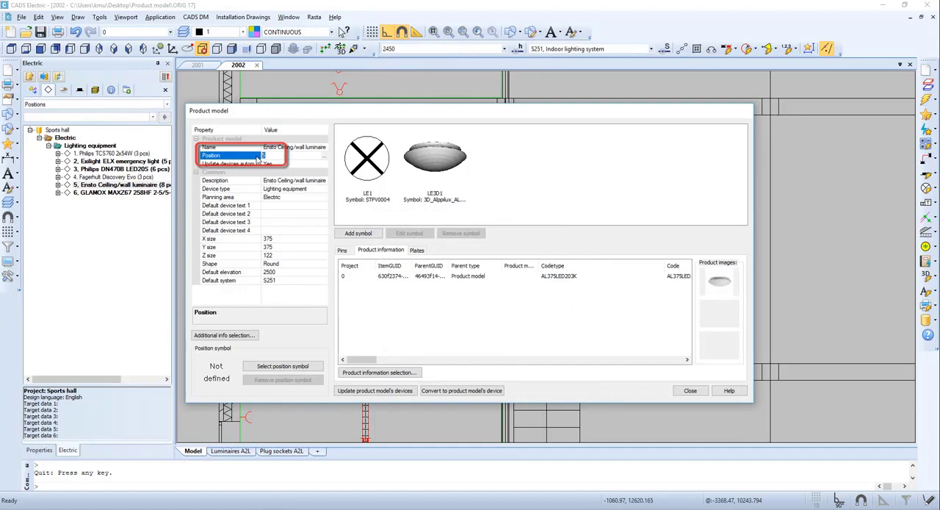
{"action": "type", "text": "7"}
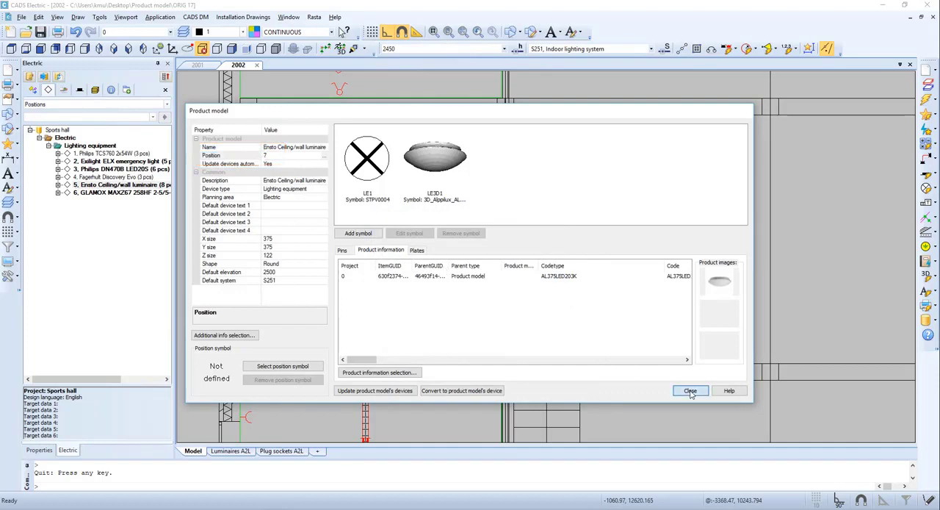
{"action": "left_click", "coordinate": [690, 390]}
{"action": "scroll", "coordinate": [467, 408], "scroll_direction": "up", "scroll_amount": 4}
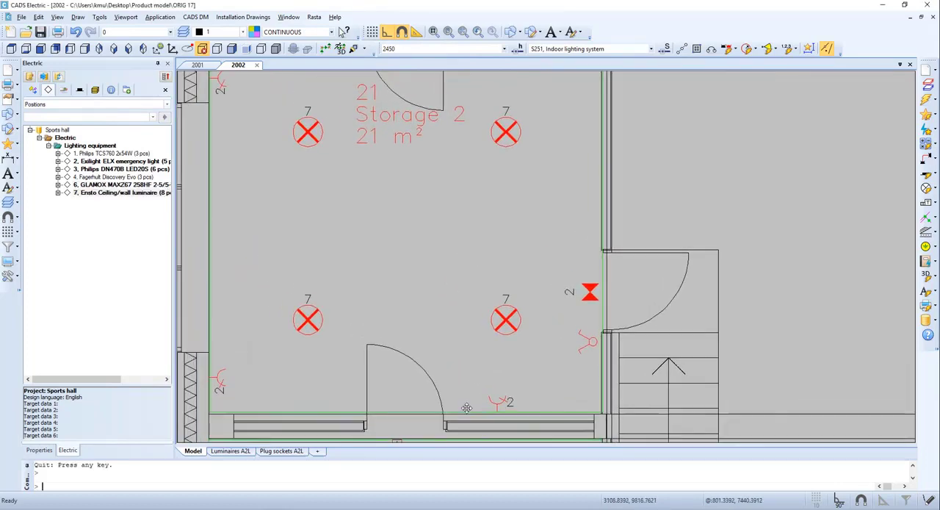
- Synchronize the changes from the database to the drawings and check the luminaire positions in drawing 2001
{"action": "left_click", "coordinate": [58, 76]}
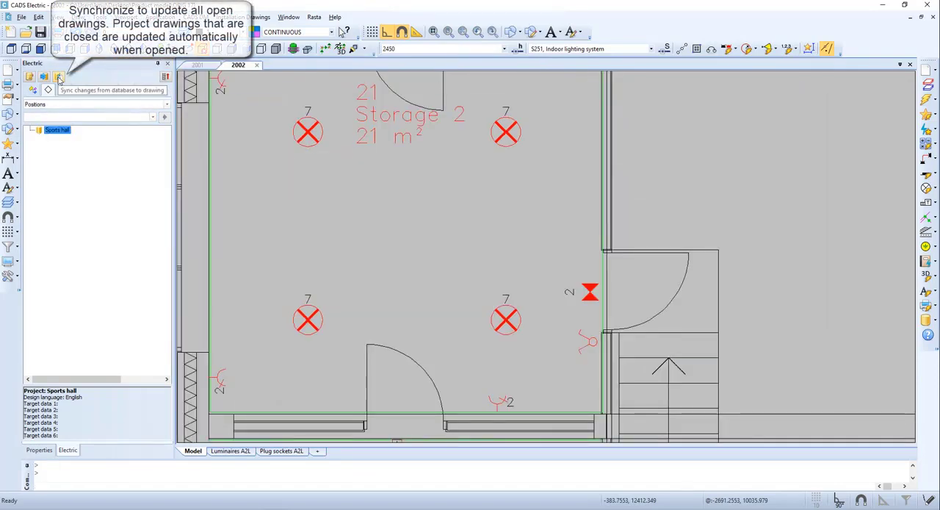
{"action": "left_click", "coordinate": [198, 66]}
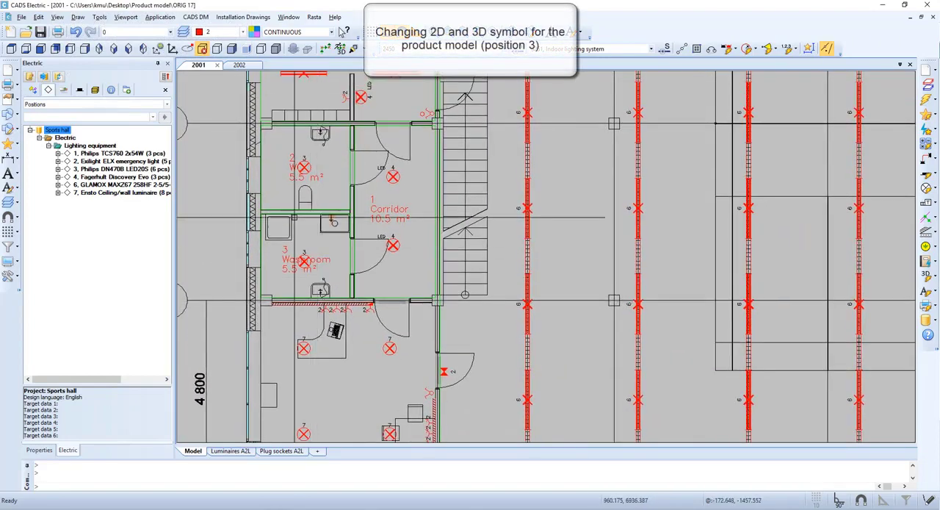
{"action": "scroll", "coordinate": [285, 187], "scroll_direction": "up", "scroll_amount": 2}
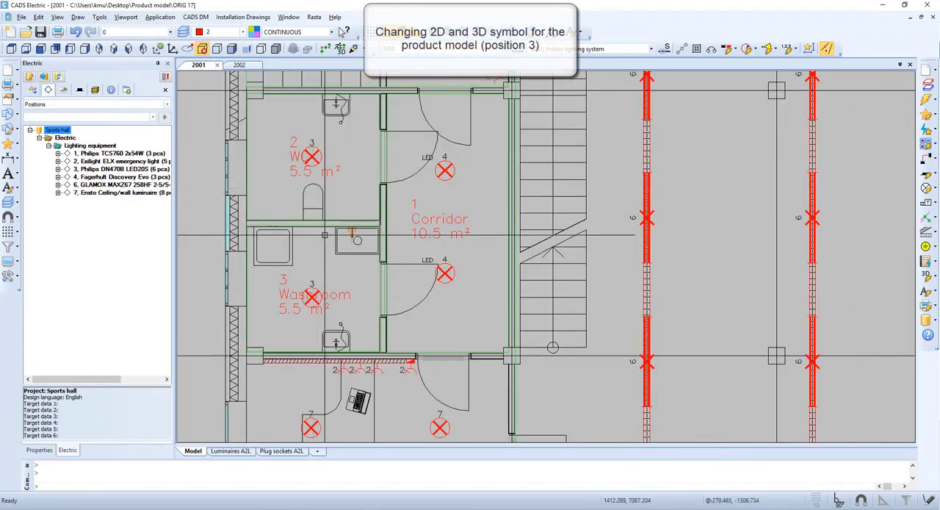
- Generate 3D models for the four position 3 luminaires in Storage 1 of drawing 2002 and view them from the south-east
{"action": "left_click", "coordinate": [238, 65]}
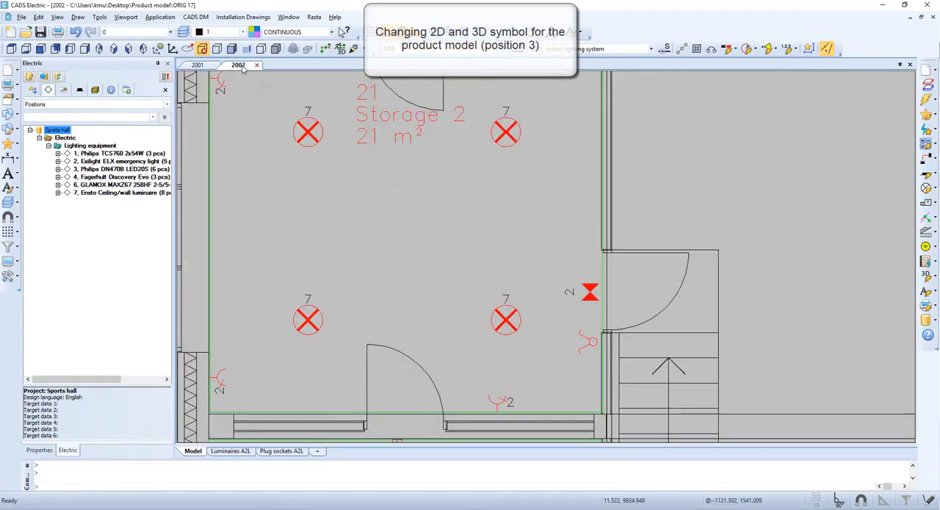
{"action": "scroll", "coordinate": [354, 288], "scroll_direction": "down", "scroll_amount": 3}
{"action": "scroll", "coordinate": [354, 288], "scroll_direction": "up", "scroll_amount": 2}
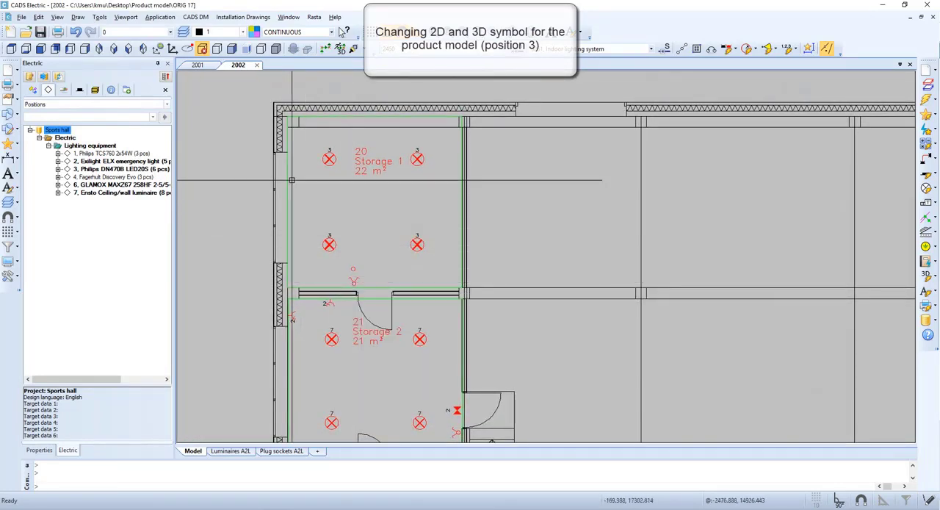
{"action": "left_click", "coordinate": [439, 262]}
{"action": "left_click", "coordinate": [299, 139]}
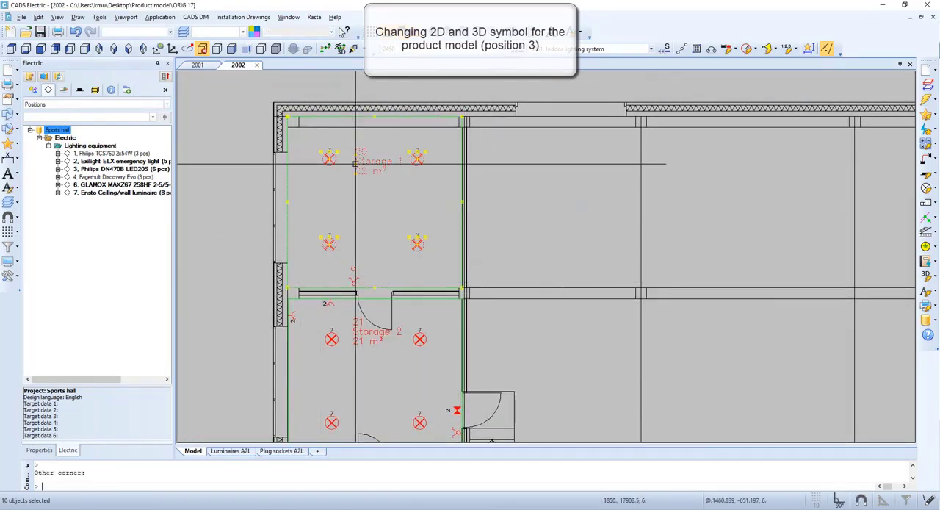
{"action": "right_click", "coordinate": [372, 209]}
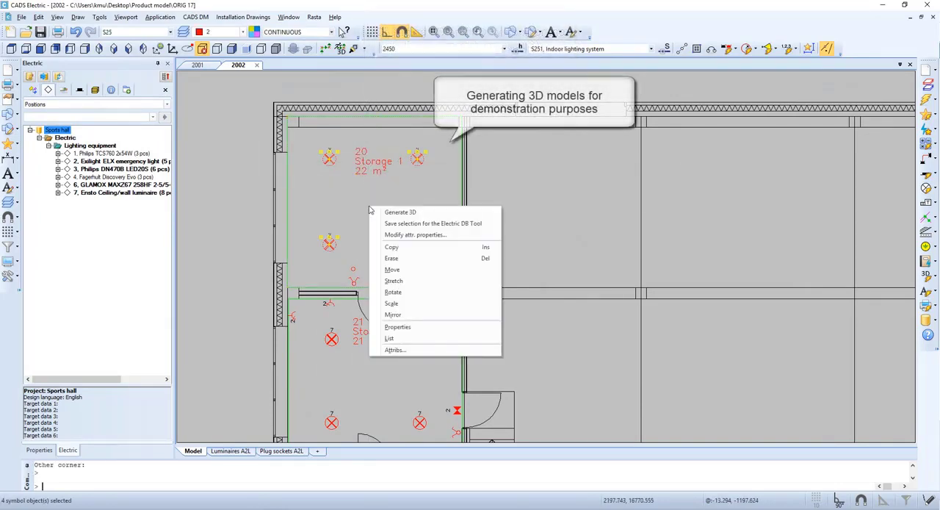
{"action": "left_click", "coordinate": [399, 213]}
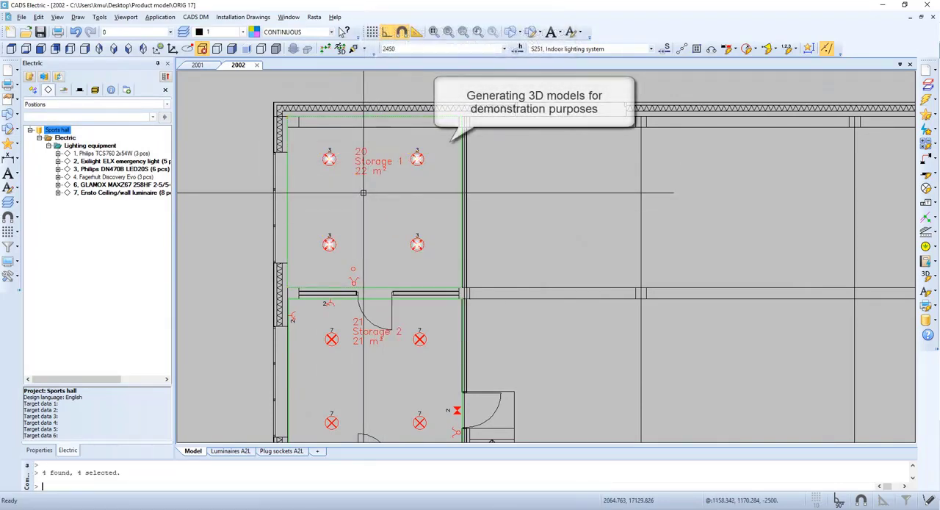
{"action": "left_click", "coordinate": [117, 49]}
{"action": "scroll", "coordinate": [416, 130], "scroll_direction": "up", "scroll_amount": 4}
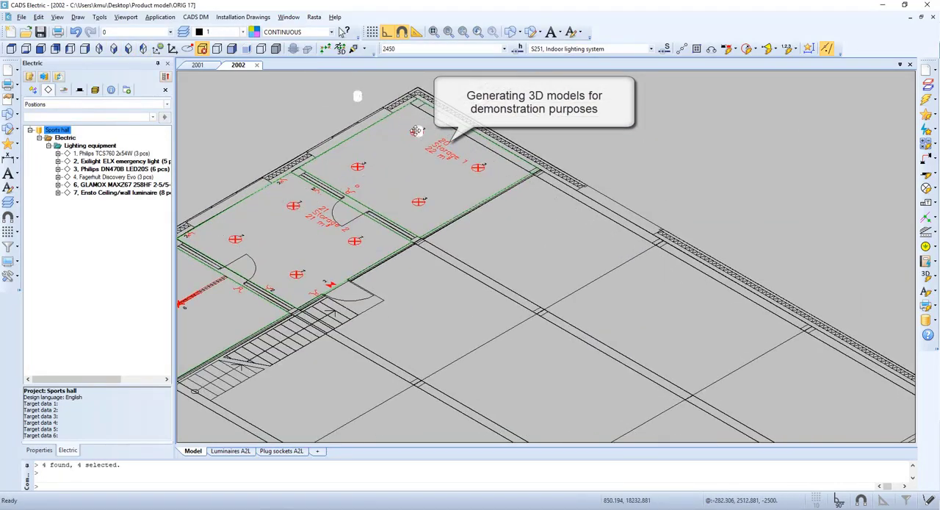
{"action": "middle_click_drag", "start_coordinate": [416, 130], "coordinate": [412, 211]}
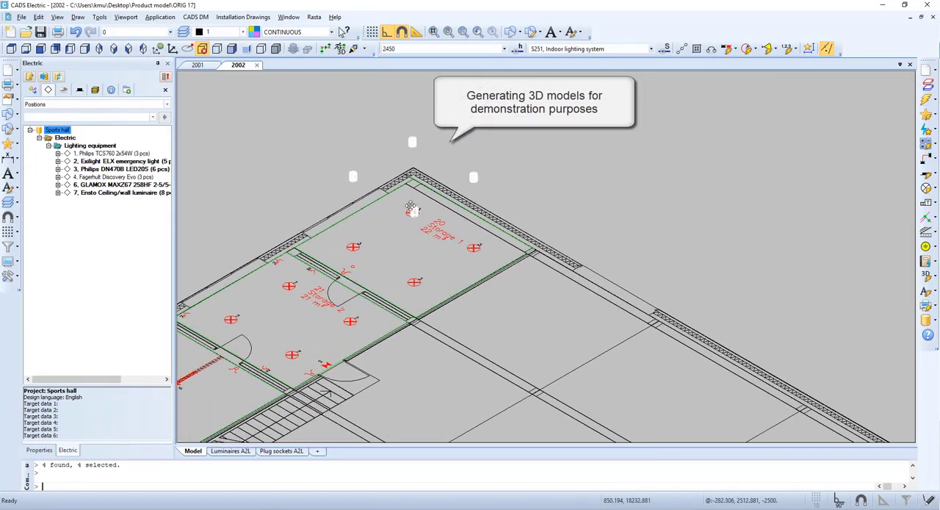
- Edit the Philips DN470B LED20S product model and change its 2D symbol to the flush-type light fixture
{"action": "right_click", "coordinate": [149, 169]}
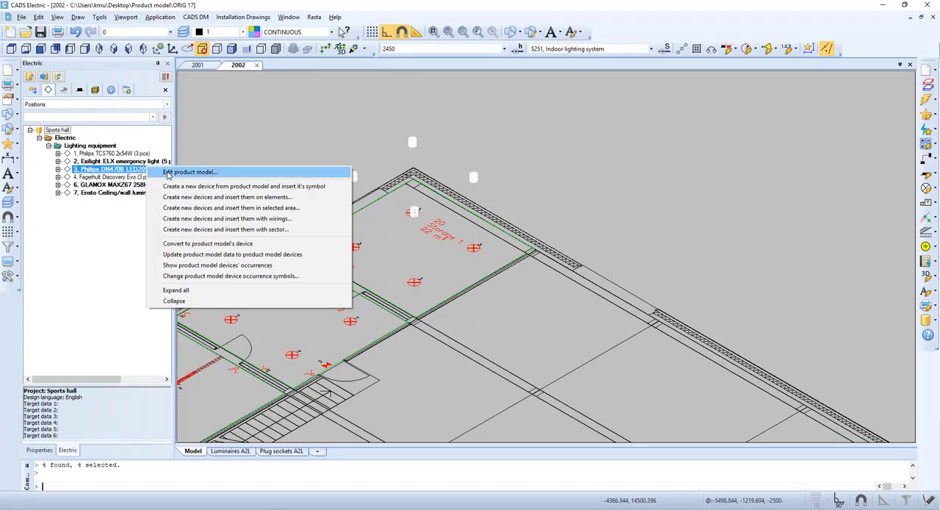
{"action": "left_click", "coordinate": [167, 173]}
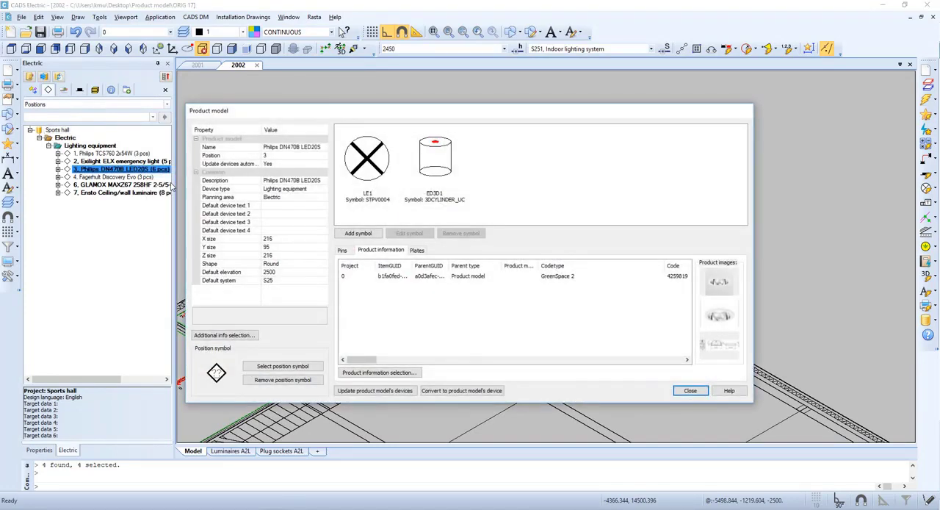
{"action": "left_click", "coordinate": [372, 166]}
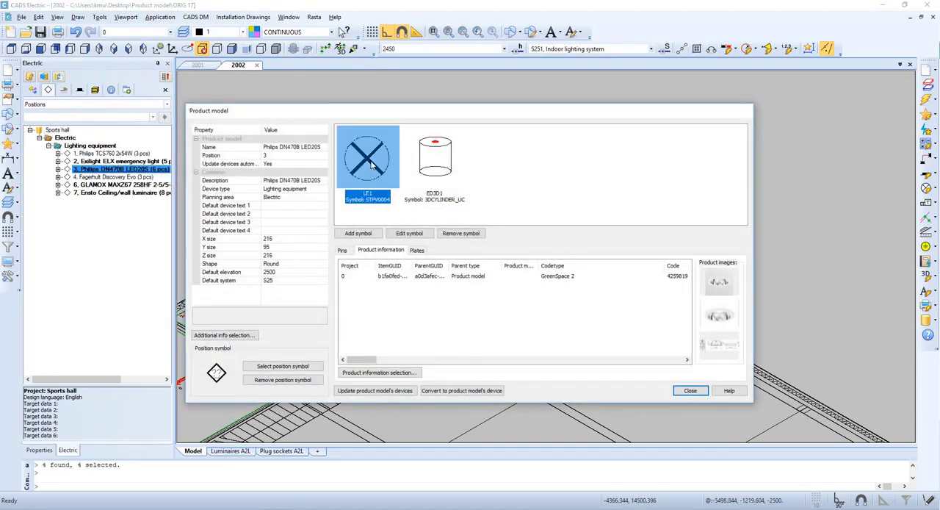
{"action": "right_click", "coordinate": [371, 162]}
{"action": "left_click", "coordinate": [385, 169]}
{"action": "right_click", "coordinate": [394, 171]}
{"action": "left_click", "coordinate": [441, 209]}
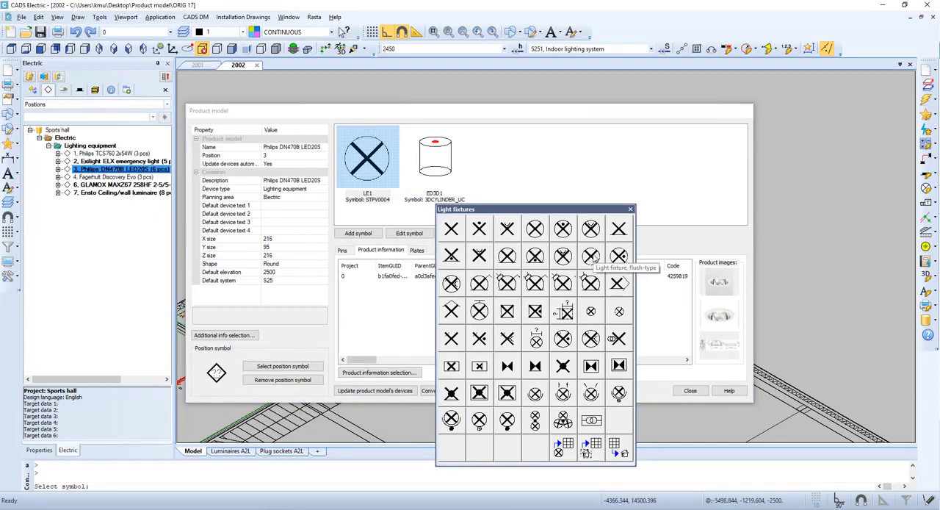
{"action": "left_click", "coordinate": [592, 256]}
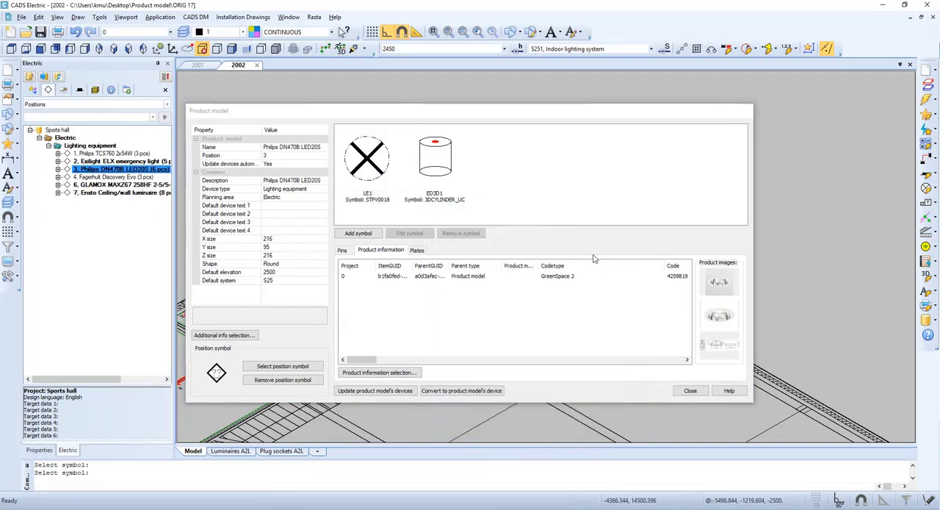
- Change the product model's 3D symbol to the 3D_VALDL2 light fixture and inspect the updated symbols in the drawing
{"action": "left_click", "coordinate": [439, 168]}
{"action": "right_click", "coordinate": [440, 168]}
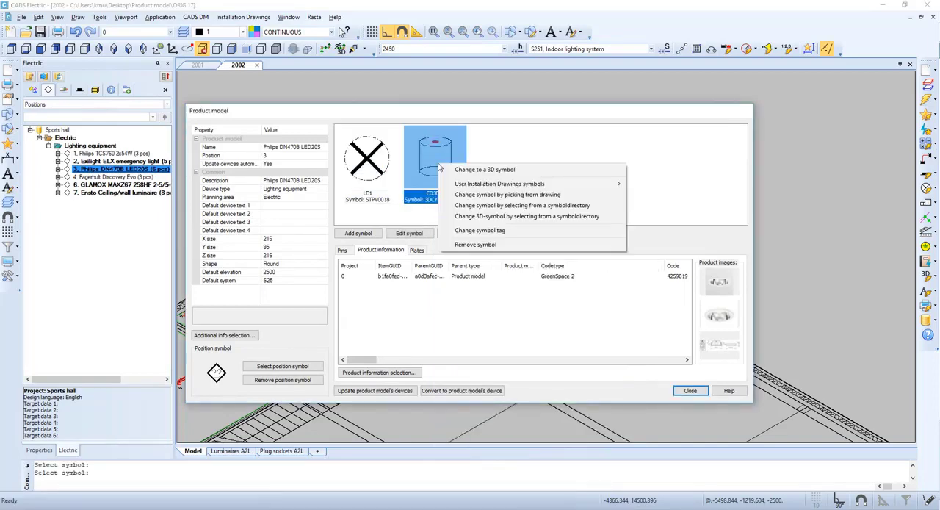
{"action": "left_click", "coordinate": [529, 172]}
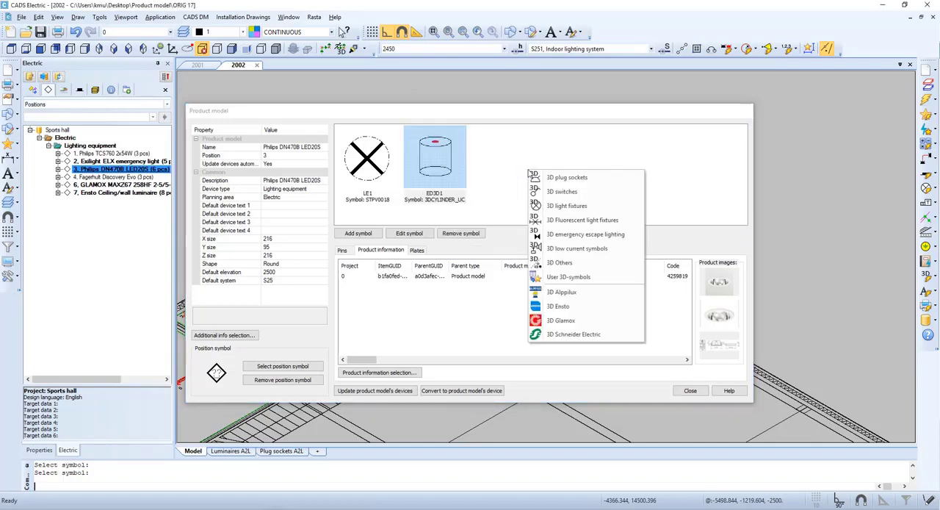
{"action": "left_click", "coordinate": [592, 209]}
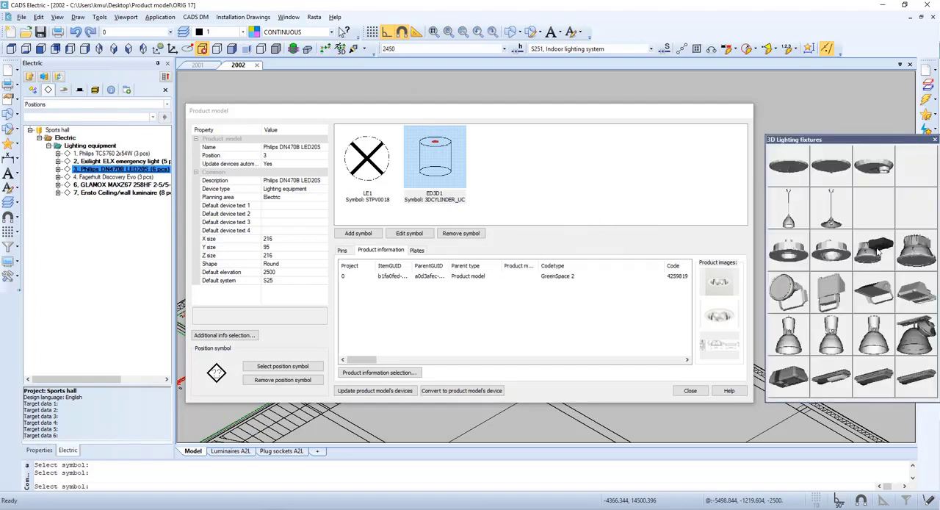
{"action": "left_click", "coordinate": [876, 249]}
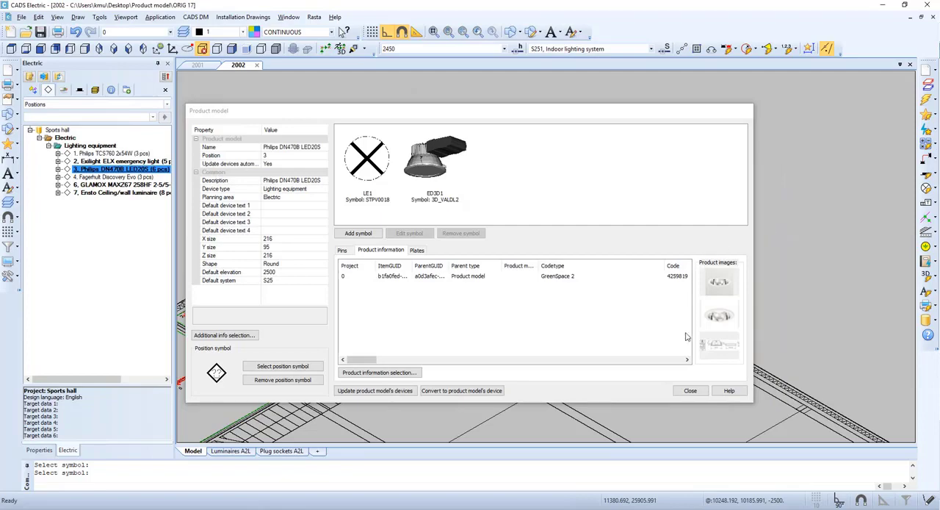
{"action": "left_click", "coordinate": [690, 390]}
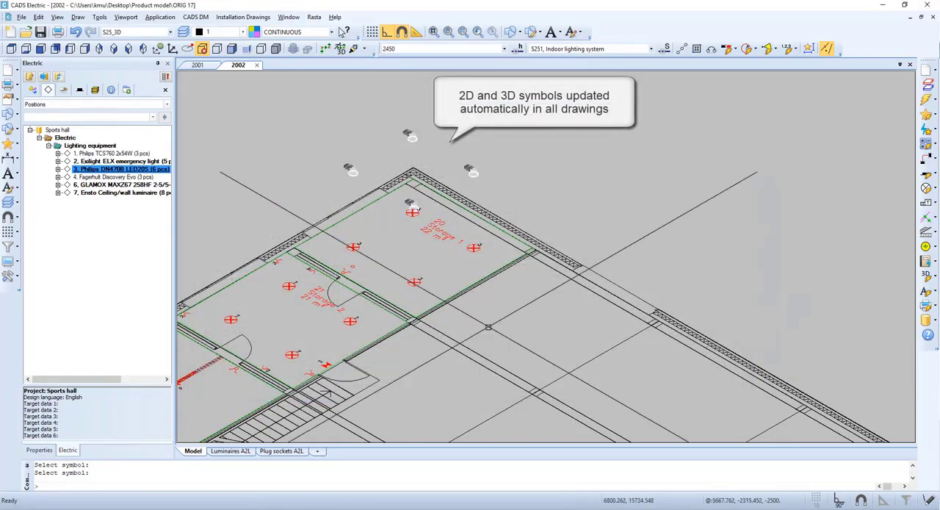
{"action": "scroll", "coordinate": [416, 291], "scroll_direction": "up", "scroll_amount": 4}
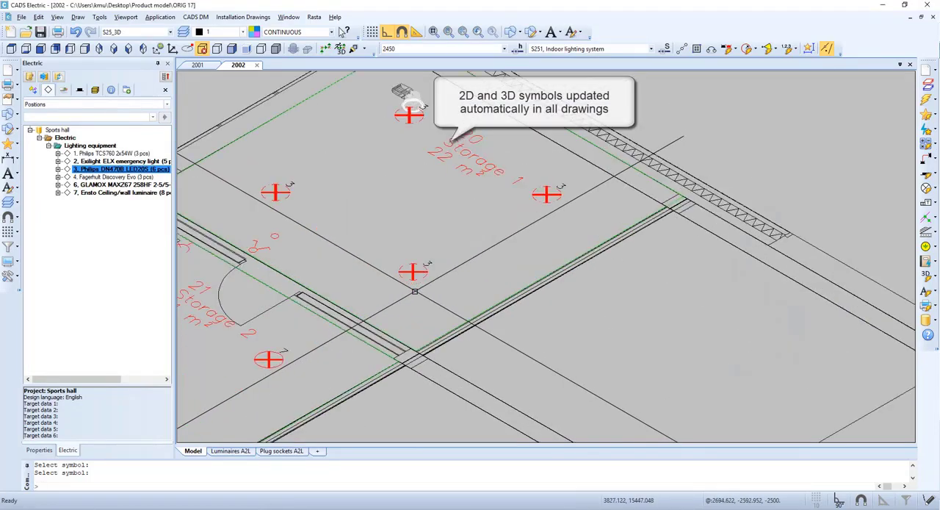
{"action": "scroll", "coordinate": [415, 292], "scroll_direction": "up", "scroll_amount": 3}
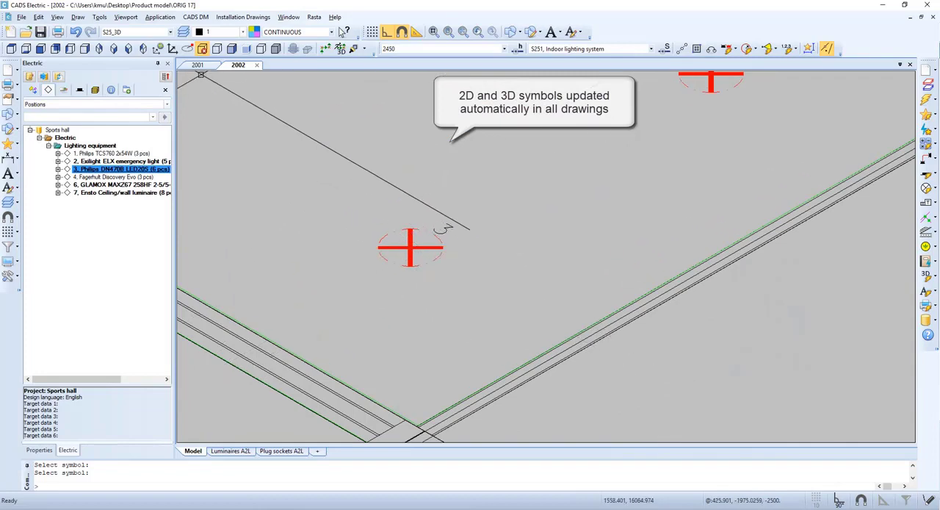
- From drawing 2001, set the position 7 product model's description and name to Ensto AL375 LED and its default device text 1 to LED
{"action": "left_click", "coordinate": [198, 66]}
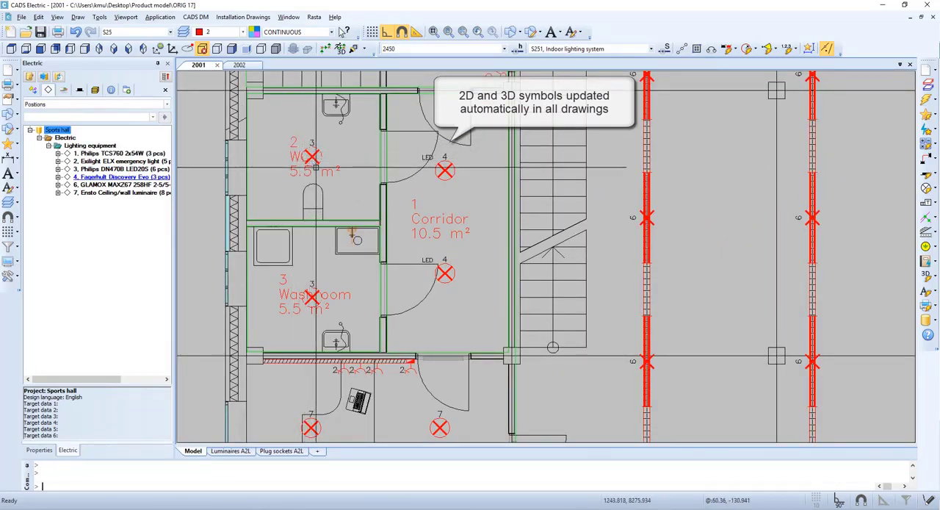
{"action": "left_click", "coordinate": [122, 193]}
{"action": "right_click", "coordinate": [122, 193]}
{"action": "left_click", "coordinate": [147, 200]}
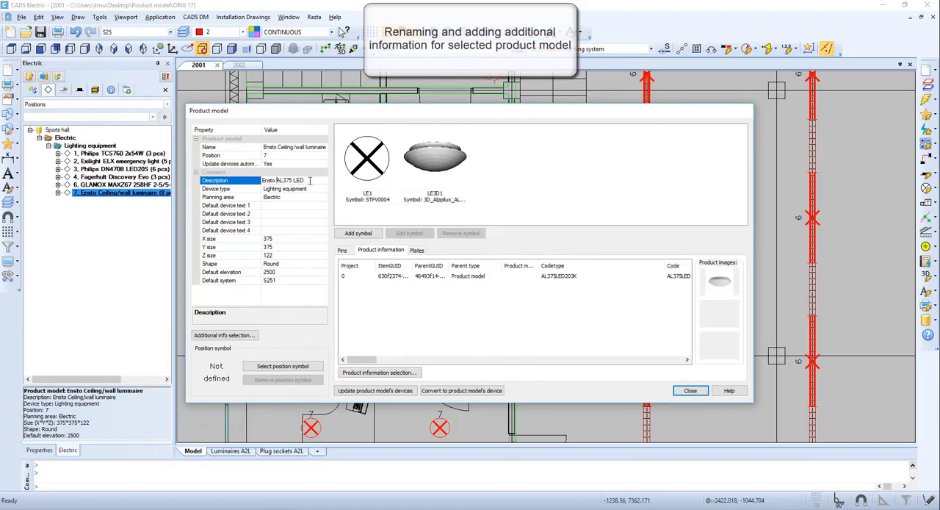
{"action": "left_click", "coordinate": [285, 147]}
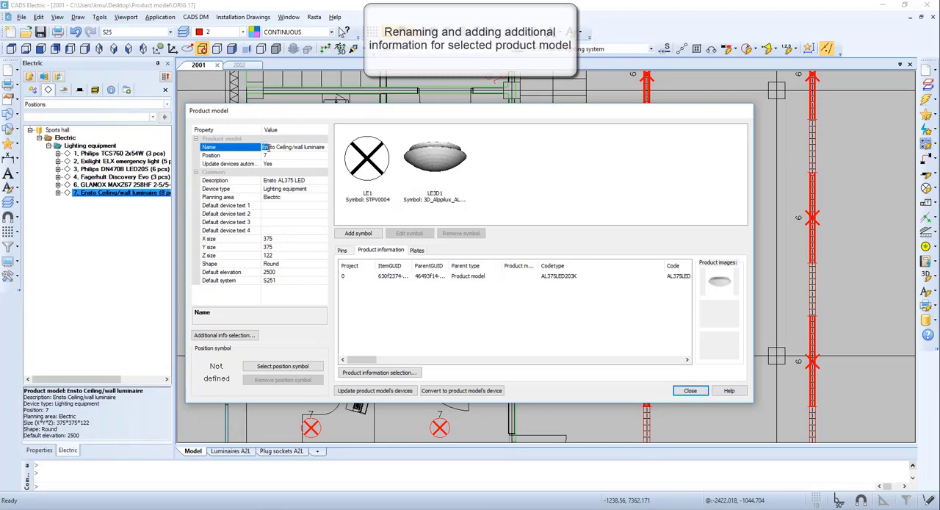
{"action": "left_click", "coordinate": [280, 206]}
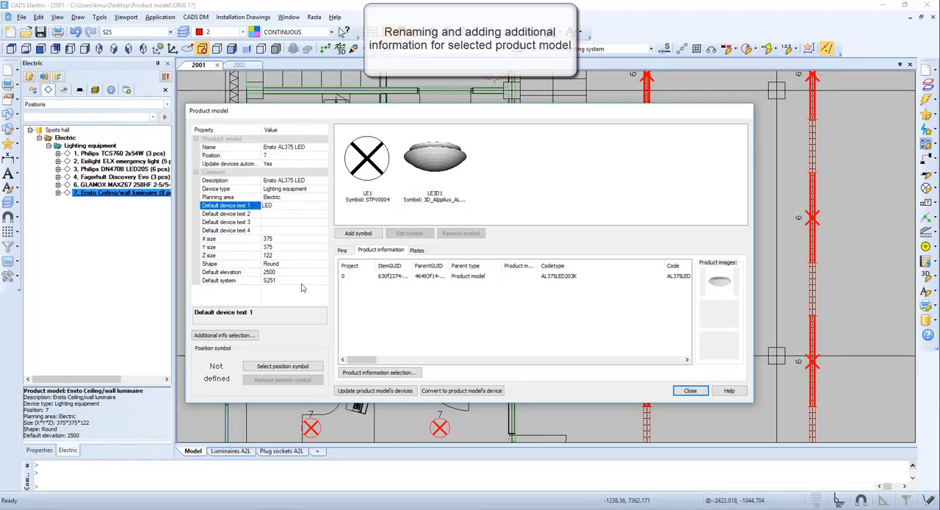
- Add the Supplier additional information to the Ensto AL375 LED product model from the project's definitions
{"action": "left_click", "coordinate": [246, 336]}
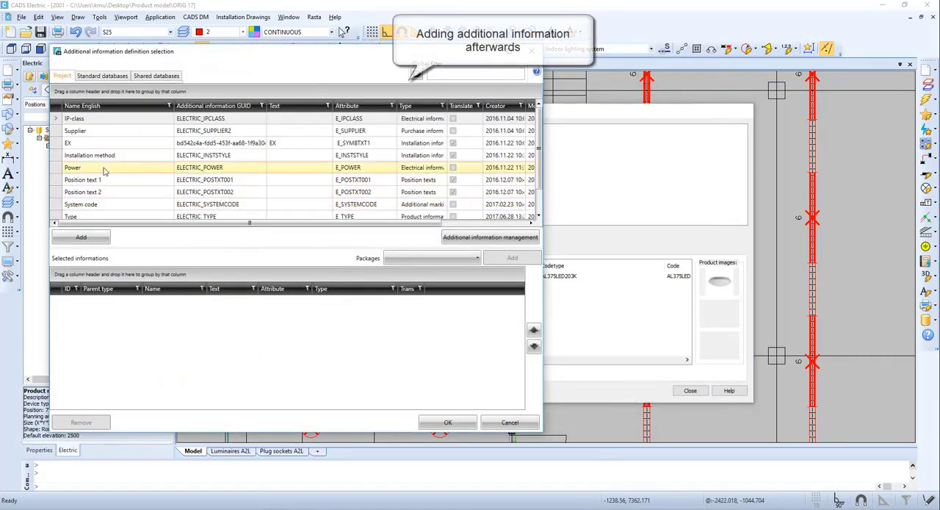
{"action": "scroll", "coordinate": [101, 177], "scroll_direction": "down", "scroll_amount": 1}
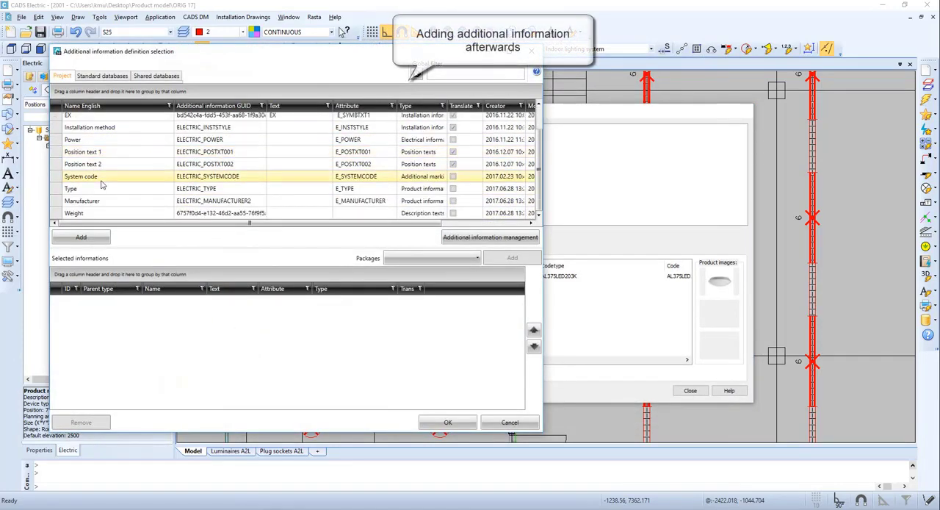
{"action": "scroll", "coordinate": [101, 193], "scroll_direction": "up", "scroll_amount": 1}
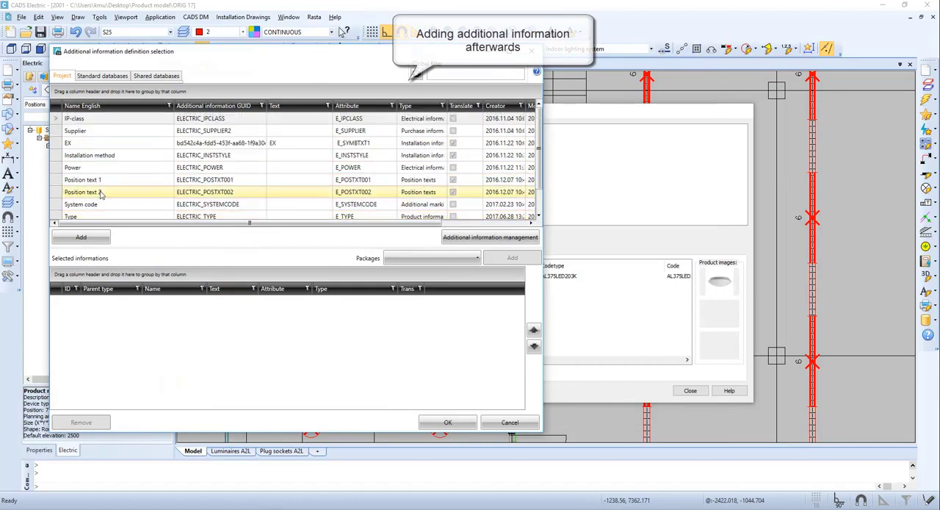
{"action": "double_click", "coordinate": [96, 131]}
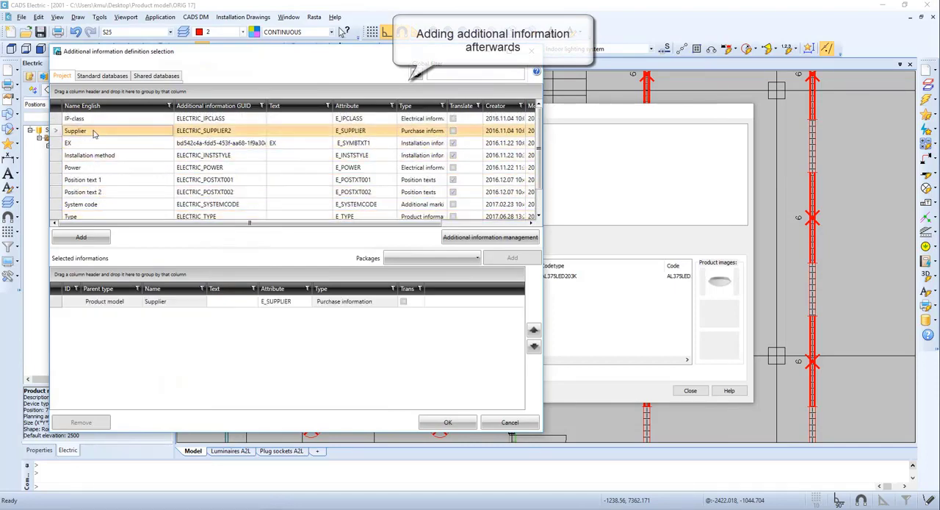
{"action": "left_click", "coordinate": [448, 424]}
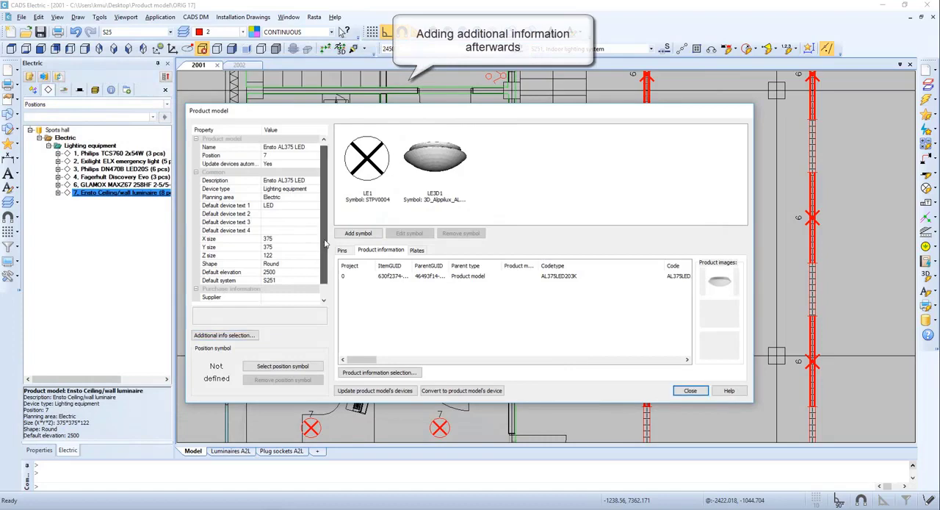
- Set the product model's supplier to Elektroskandia
{"action": "scroll", "coordinate": [288, 278], "scroll_direction": "down", "scroll_amount": 1}
{"action": "left_click", "coordinate": [289, 280]}
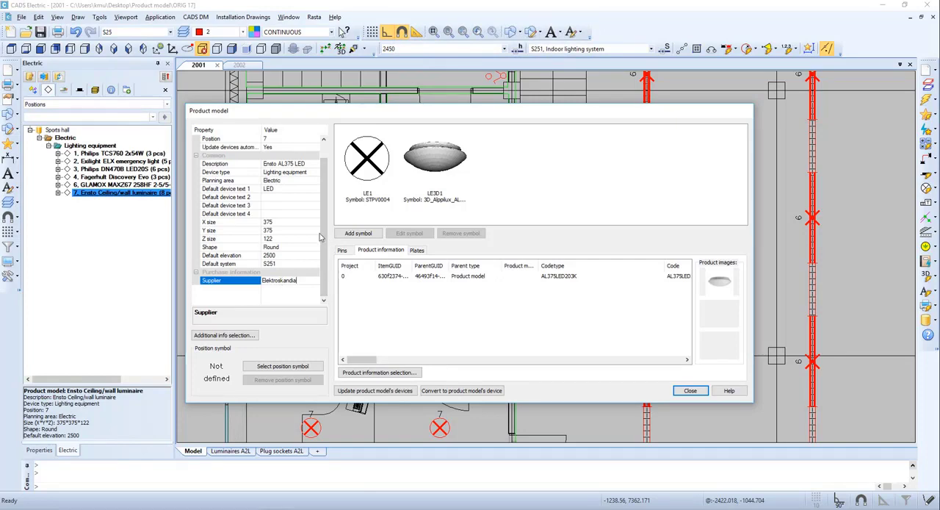
{"action": "scroll", "coordinate": [319, 236], "scroll_direction": "up", "scroll_amount": 1}
{"action": "left_click", "coordinate": [286, 266]}
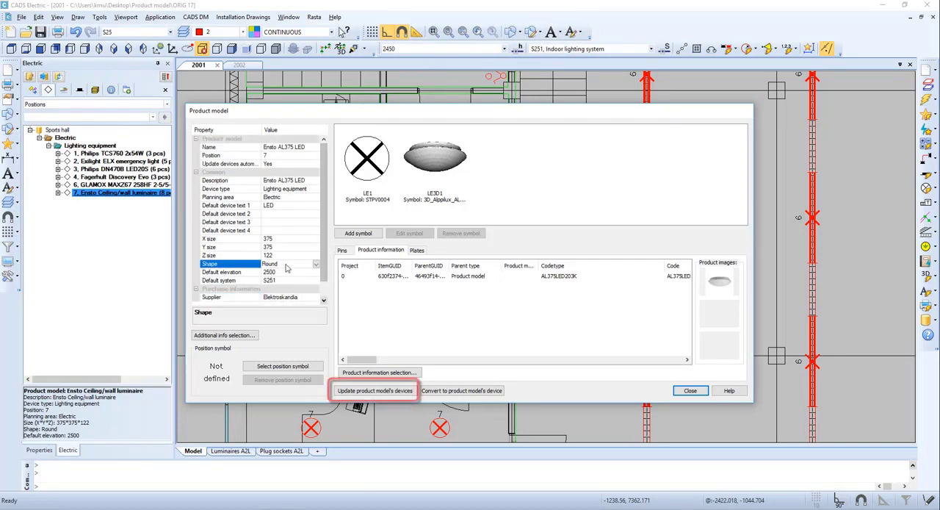
- Update the product model's devices with the preselected data, including description, default device text 1, sizes, symbols and supplier, and finish editing the model
{"action": "left_click", "coordinate": [375, 391]}
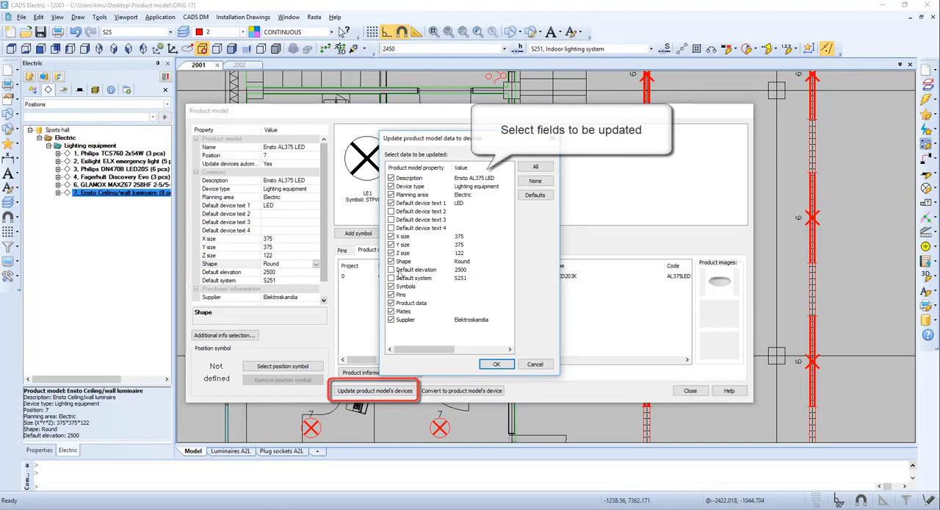
{"action": "left_click", "coordinate": [497, 365]}
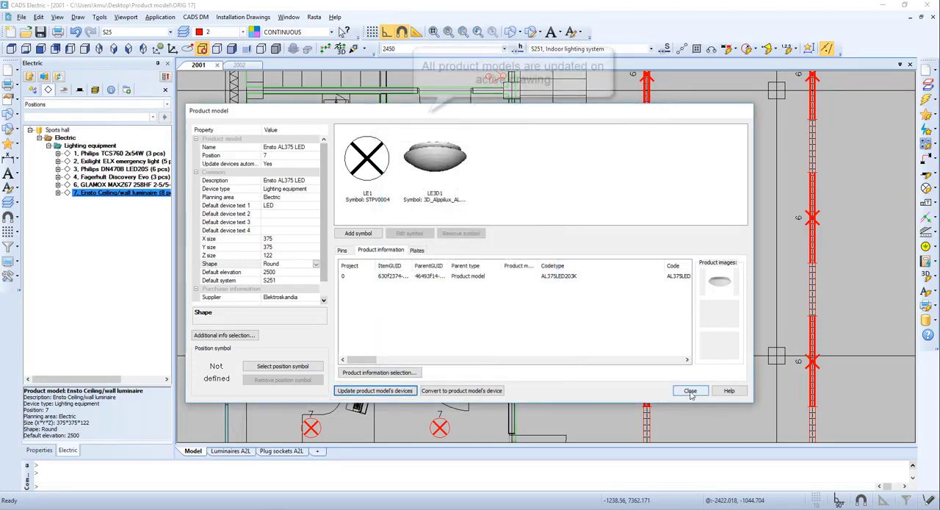
{"action": "left_click", "coordinate": [691, 391]}
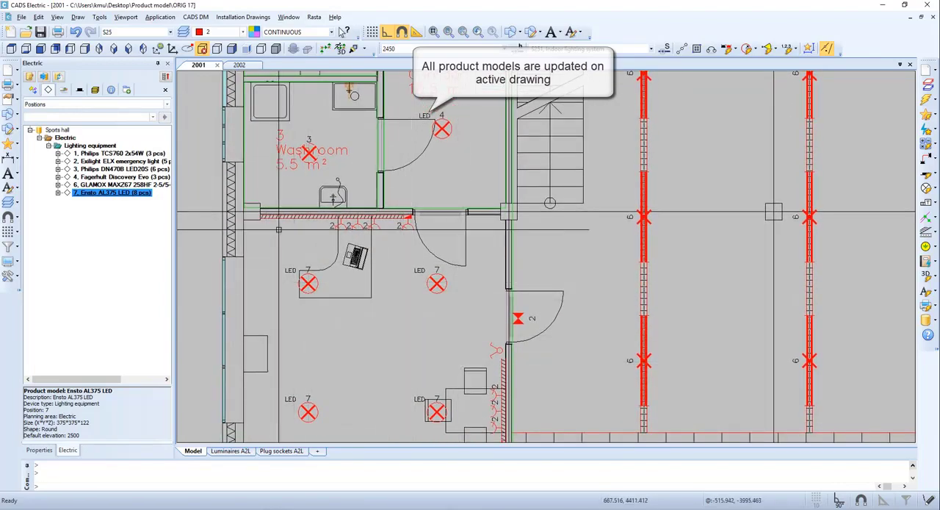
- Synchronize drawing 2002 with the project and inspect the updated position 7 luminaires in Storage 2
{"action": "left_click", "coordinate": [248, 67]}
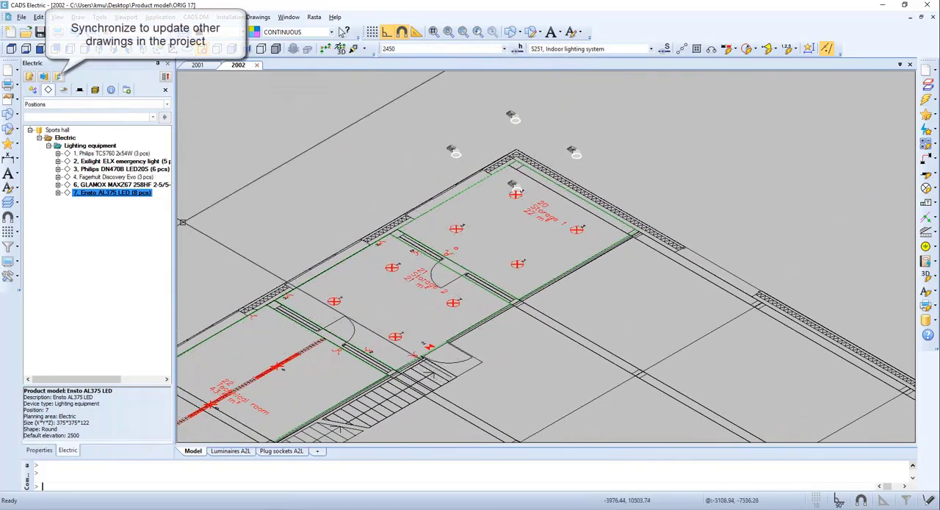
{"action": "left_click", "coordinate": [60, 78]}
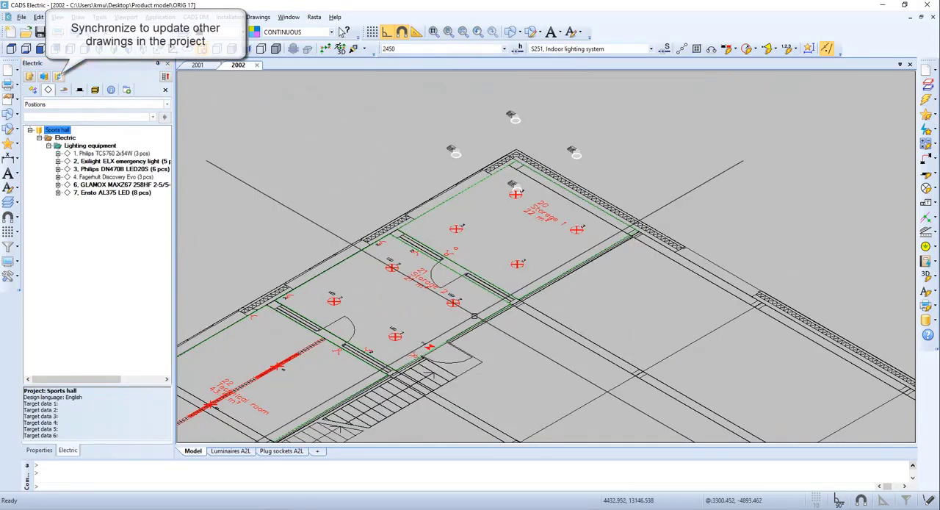
{"action": "scroll", "coordinate": [407, 296], "scroll_direction": "up", "scroll_amount": 3}
{"action": "middle_click_drag", "start_coordinate": [387, 313], "coordinate": [487, 250]}
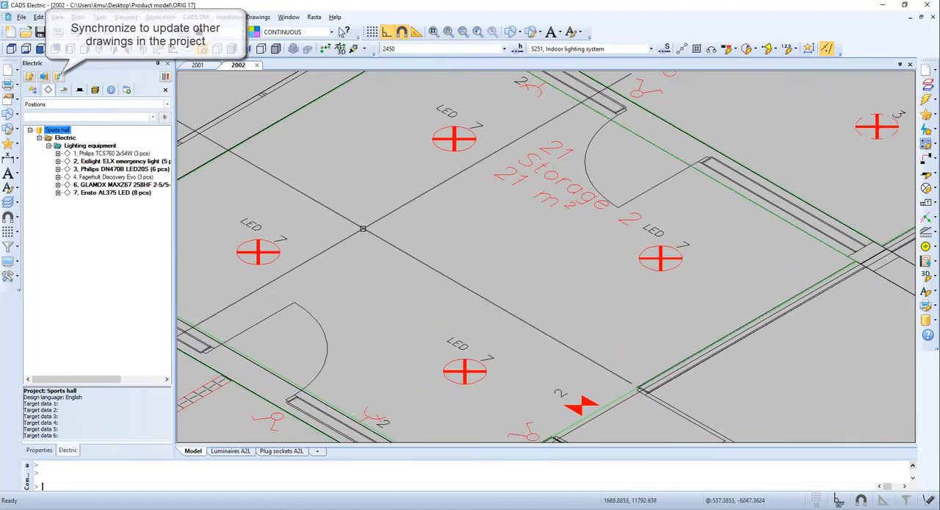
- From drawing 2001, replace the product information of the position 6 GLAMOX MAXZ67 product model with the Ensto sports area luminaire SP2358
{"action": "left_click", "coordinate": [198, 66]}
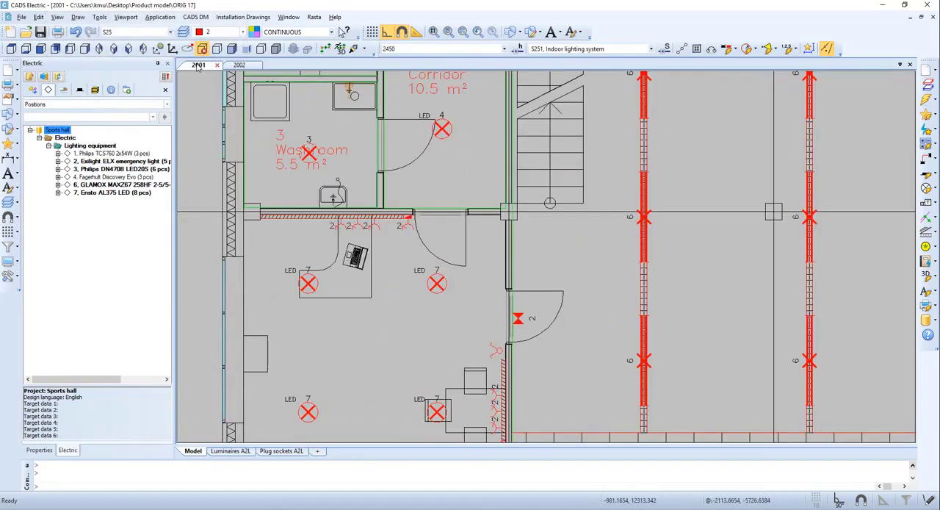
{"action": "left_click", "coordinate": [126, 185]}
{"action": "right_click", "coordinate": [127, 185]}
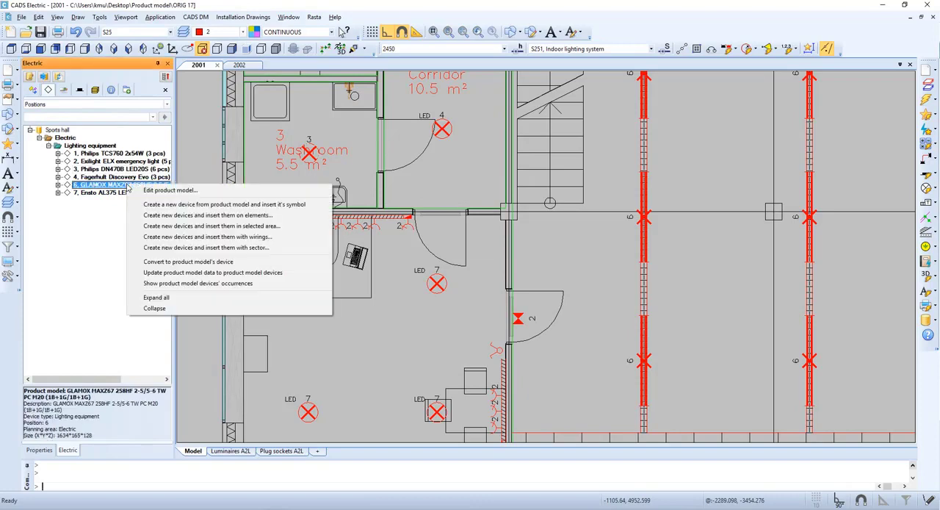
{"action": "left_click", "coordinate": [200, 192]}
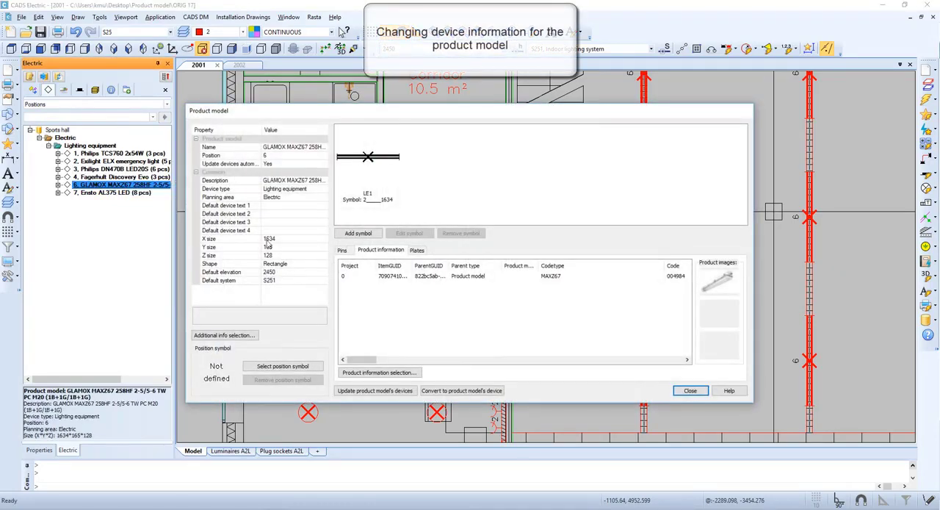
{"action": "left_click", "coordinate": [379, 372]}
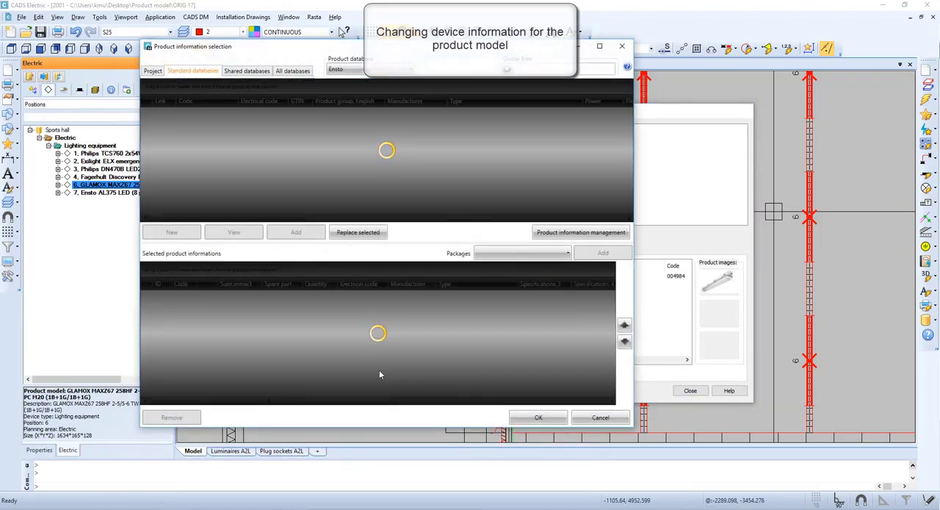
{"action": "left_click", "coordinate": [537, 67]}
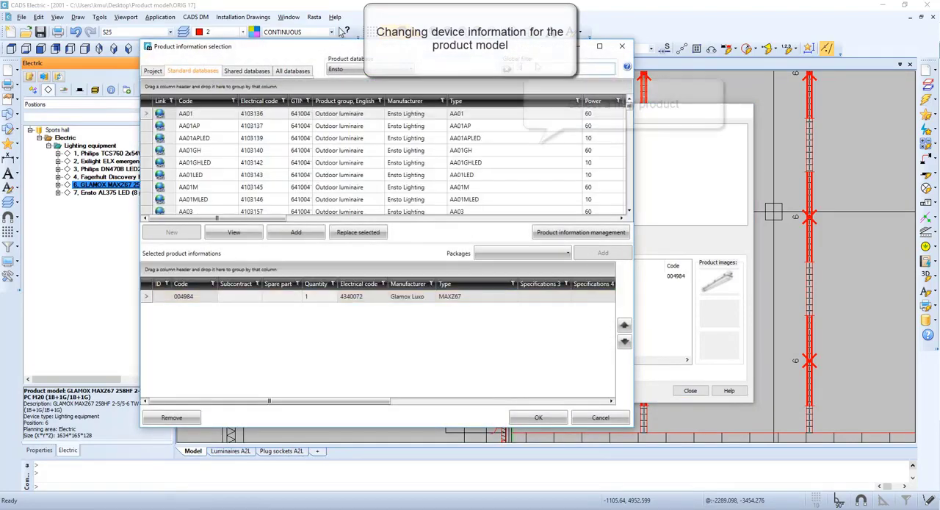
{"action": "type", "text": "sports"}
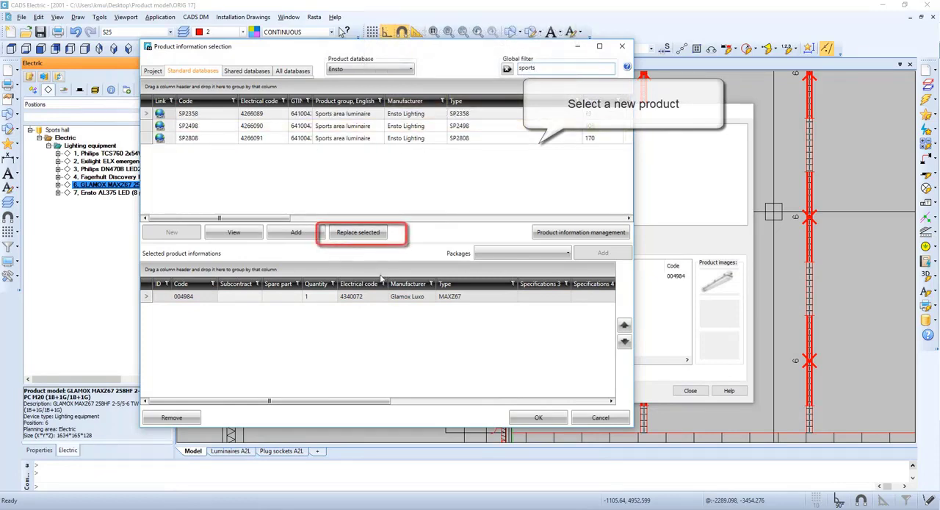
{"action": "left_click", "coordinate": [410, 115]}
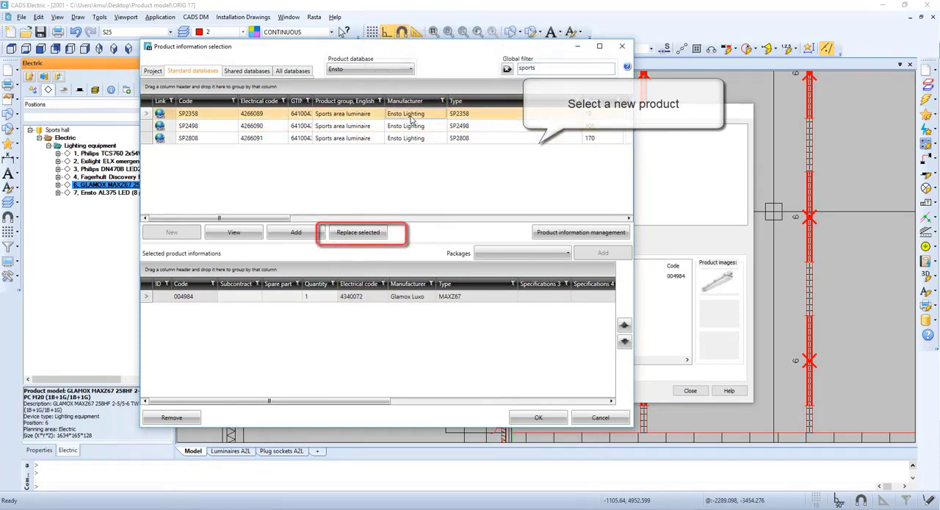
{"action": "left_click", "coordinate": [357, 231]}
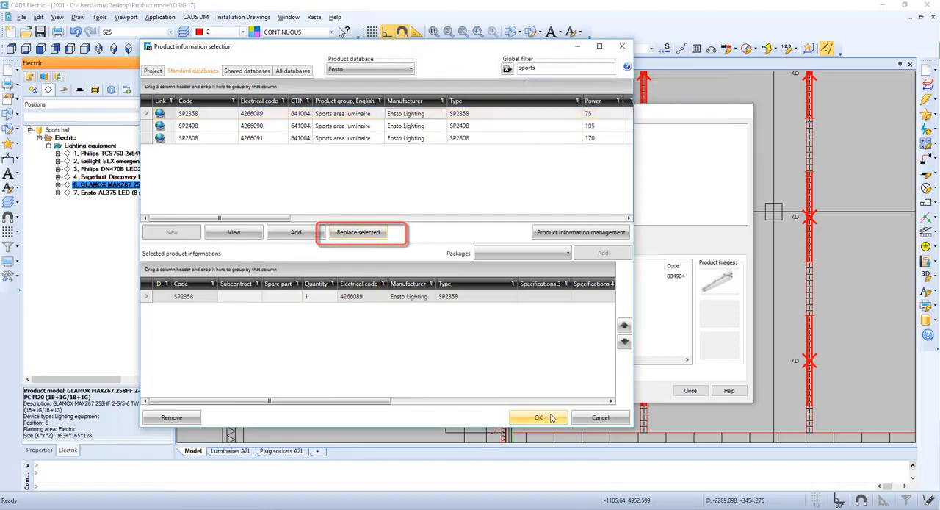
- Apply the new product information, accepting the 1553x200x111 size data and replacing the old symbol with 2D_ALPPILUX_SP2498
{"action": "left_click", "coordinate": [544, 417]}
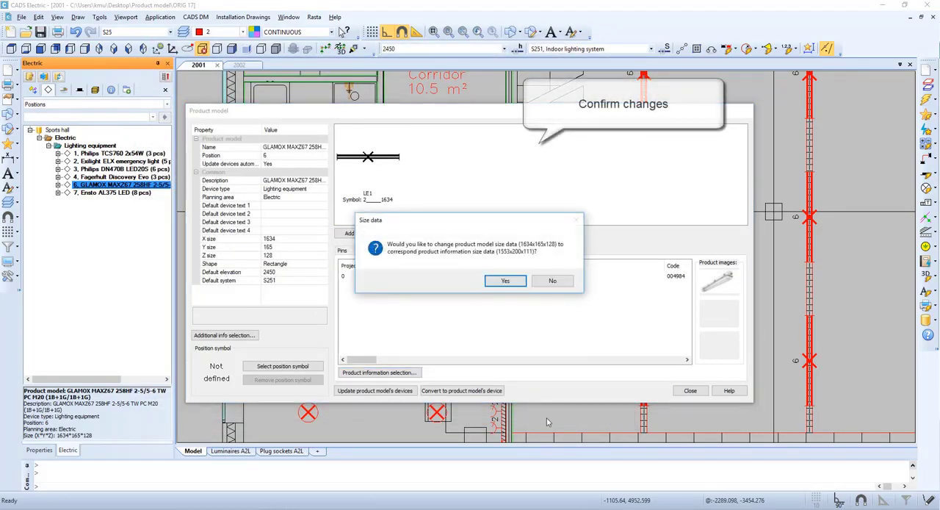
{"action": "left_click", "coordinate": [505, 282]}
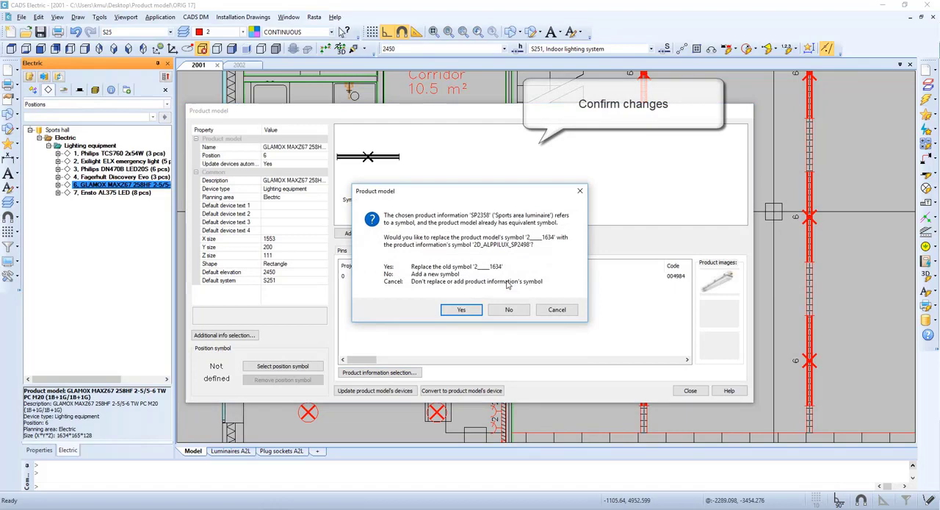
{"action": "left_click", "coordinate": [480, 313]}
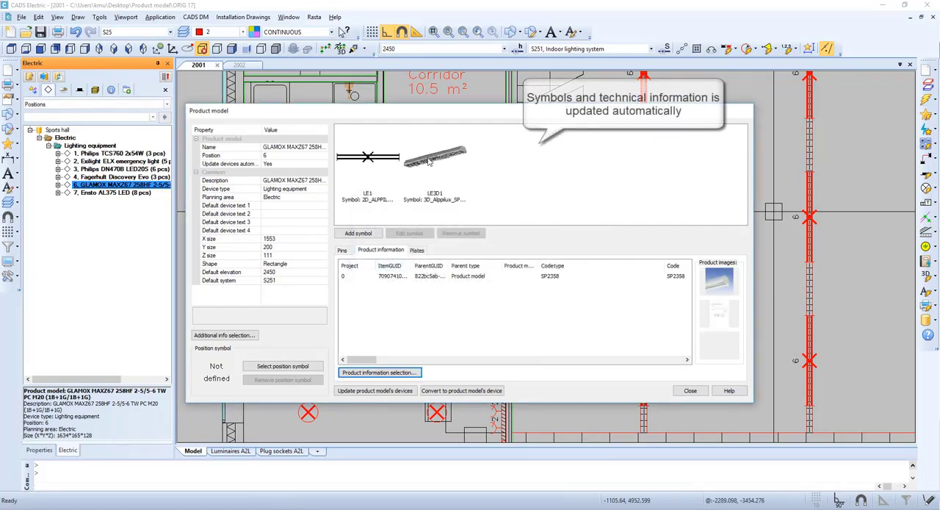
- Set the position 6 product model's name and description to Ensto SP2358 and inspect the updated luminaire symbols in the hall
{"action": "left_click", "coordinate": [302, 147]}
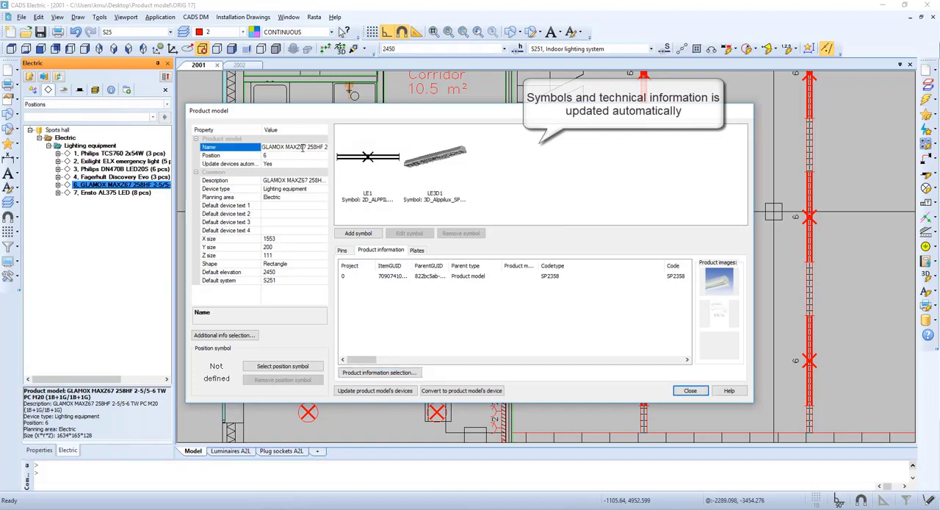
{"action": "type", "text": "sto SP2358"}
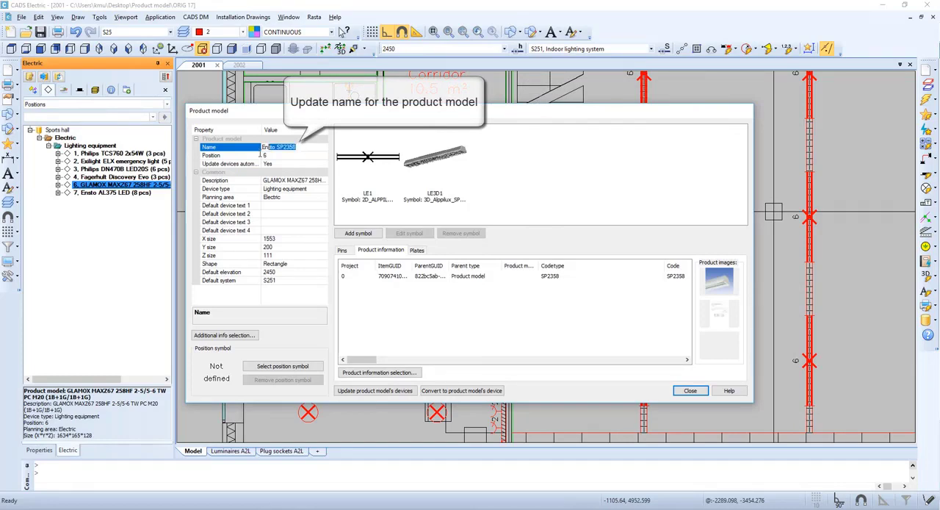
{"action": "left_click", "coordinate": [224, 180]}
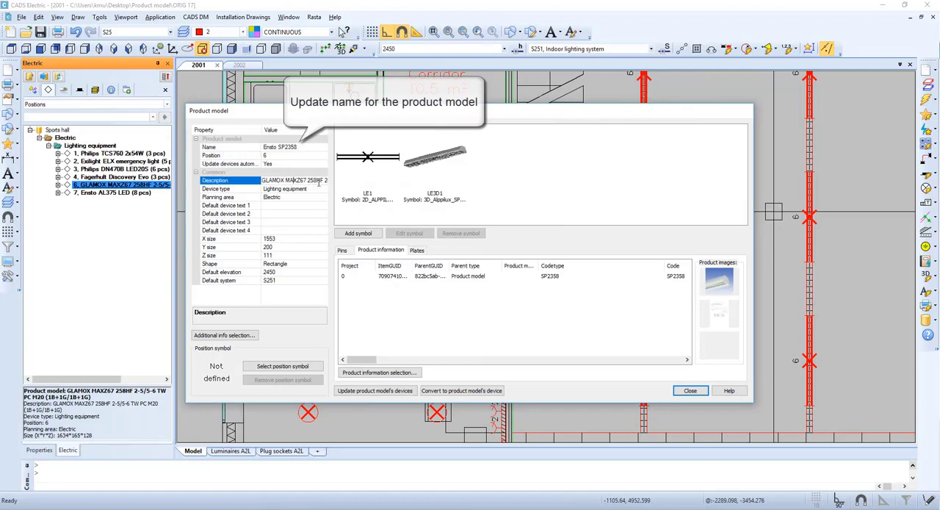
{"action": "key", "text": "End"}
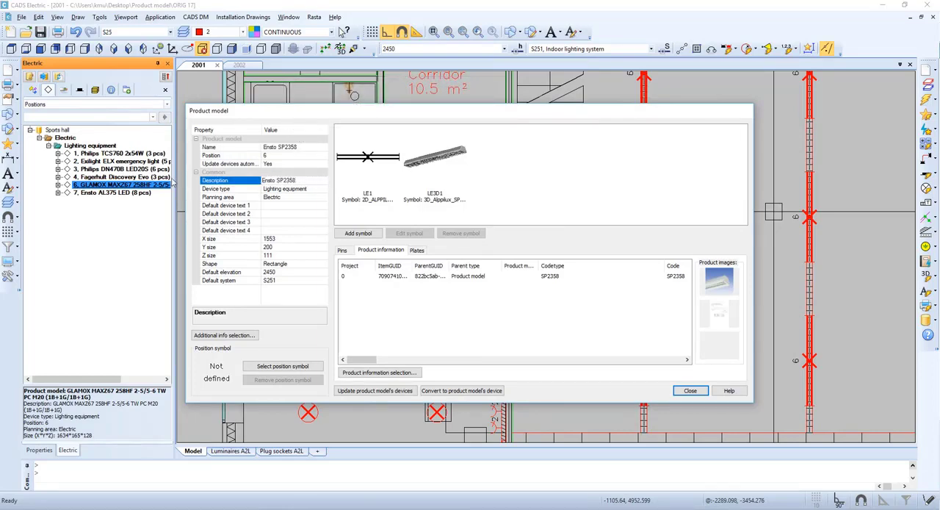
{"action": "left_click", "coordinate": [276, 206]}
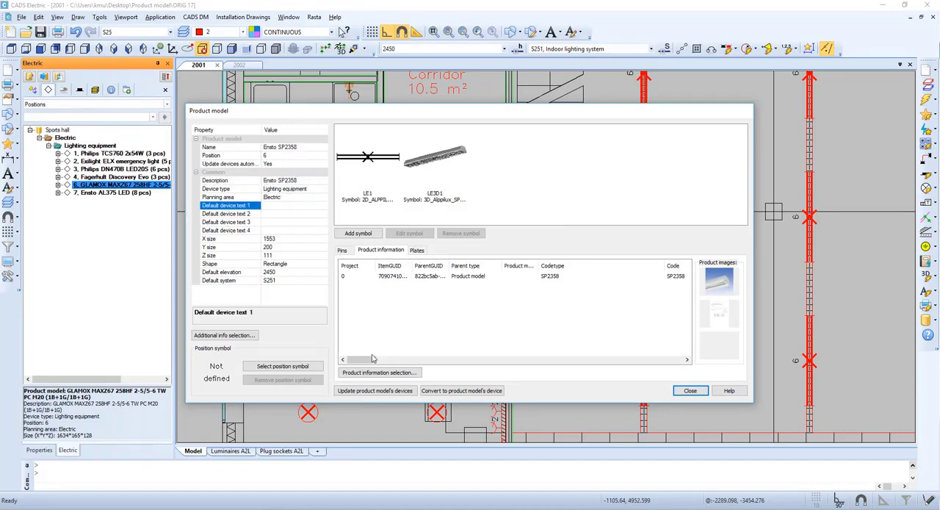
{"action": "mouse_move", "coordinate": [372, 359]}
{"action": "left_mouse_down"}
{"action": "mouse_move", "coordinate": [444, 359]}
{"action": "mouse_move", "coordinate": [362, 358]}
{"action": "left_mouse_up"}
{"action": "left_click", "coordinate": [689, 391]}
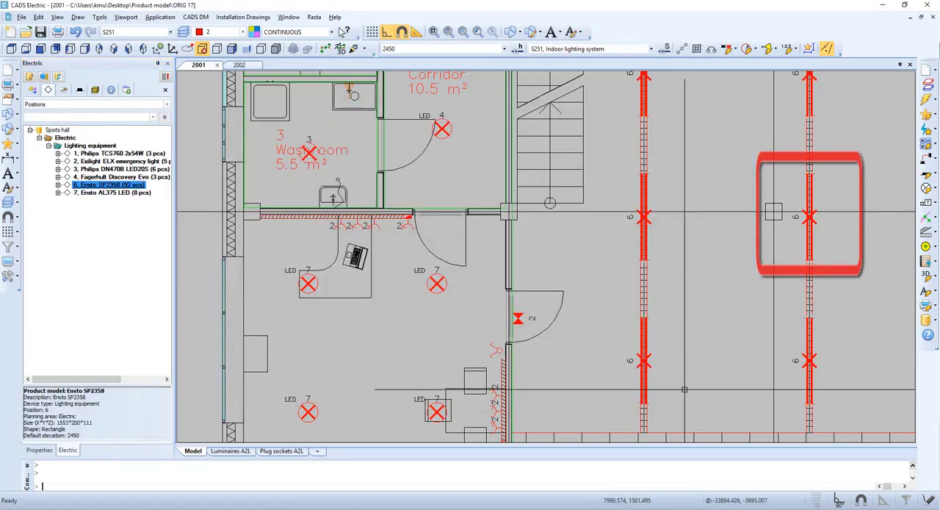
{"action": "scroll", "coordinate": [644, 188], "scroll_direction": "down", "scroll_amount": 1}
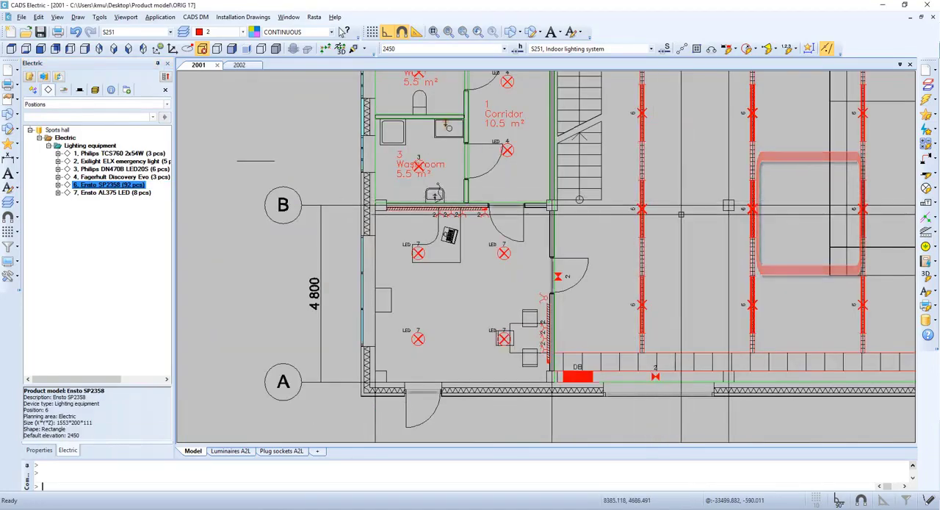
{"action": "middle_click_drag", "start_coordinate": [659, 223], "coordinate": [226, 280]}
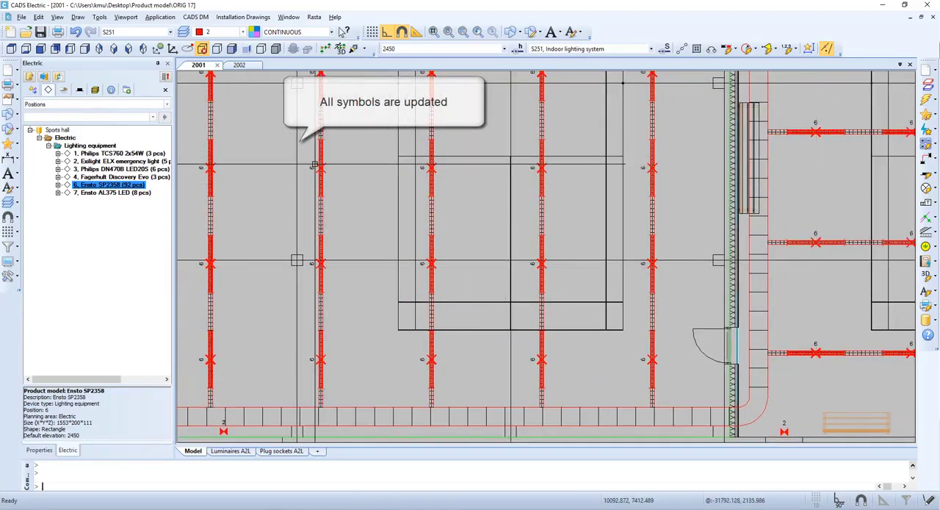
{"action": "mouse_move", "coordinate": [315, 165]}
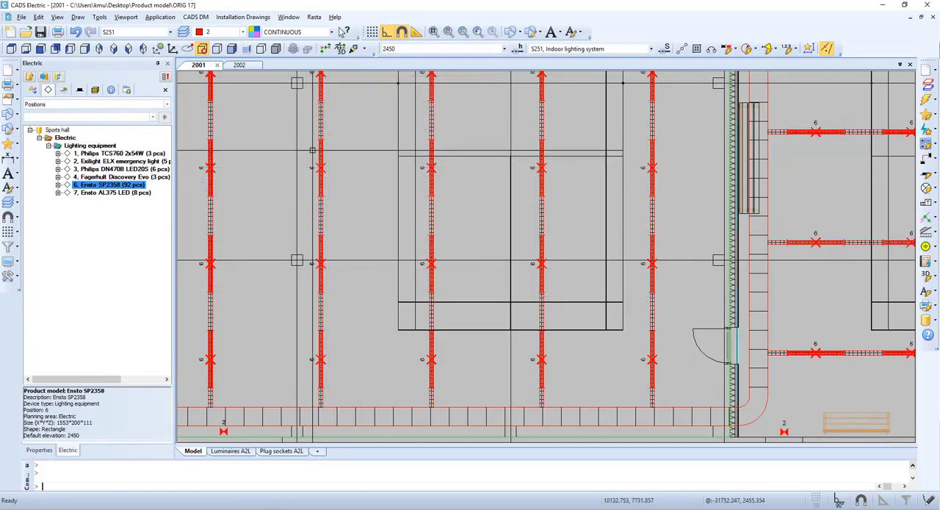
- Show the device occurrences of the position 1 product model Philips TCS760 2x54W in drawing 2001
{"action": "left_click", "coordinate": [121, 154]}
{"action": "right_click", "coordinate": [121, 153]}
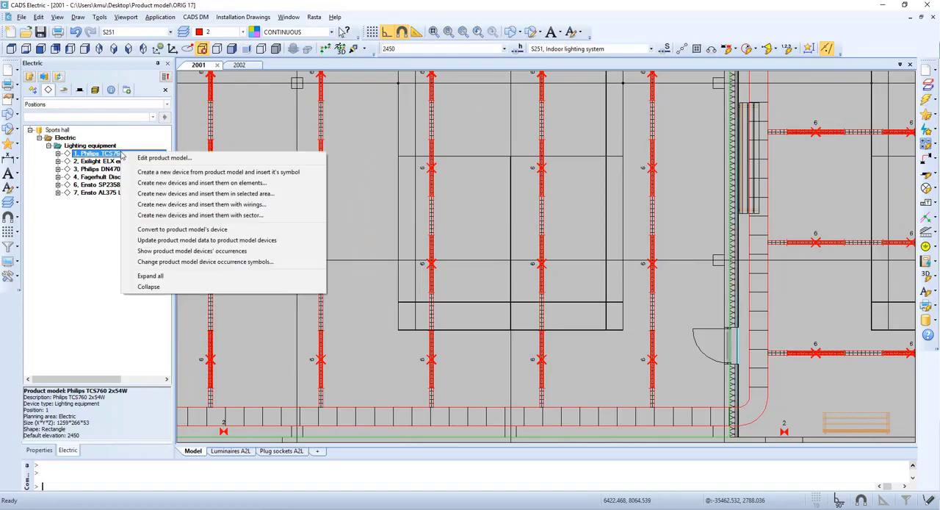
{"action": "left_click", "coordinate": [184, 251]}
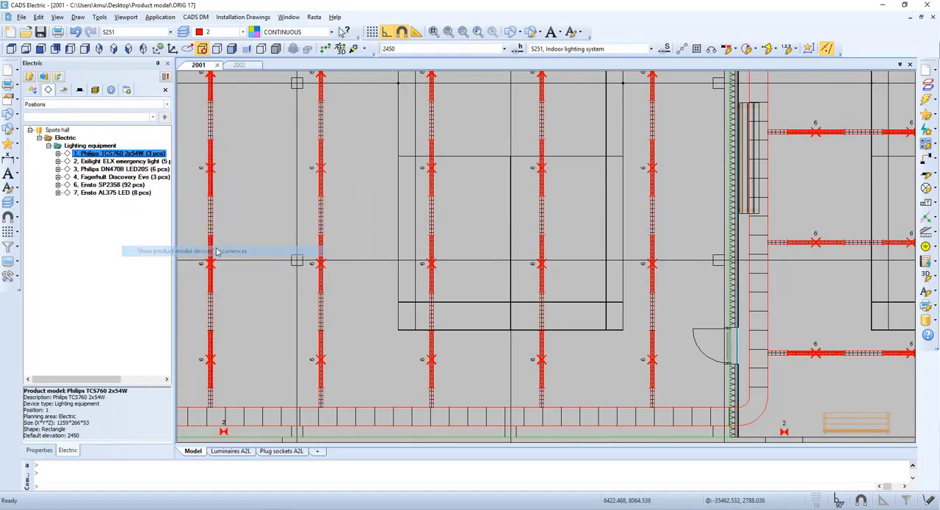
{"action": "scroll", "coordinate": [280, 233], "scroll_direction": "up", "scroll_amount": 5}
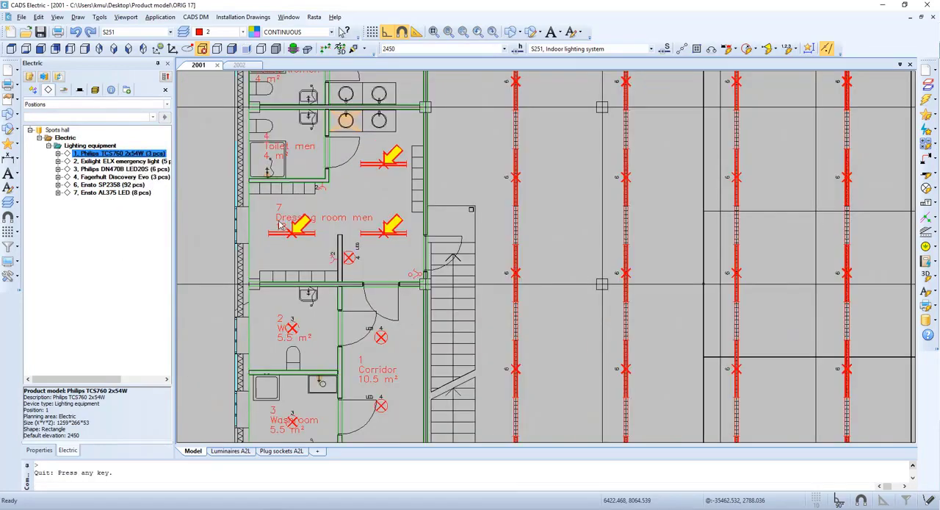
{"action": "left_click", "coordinate": [282, 227]}
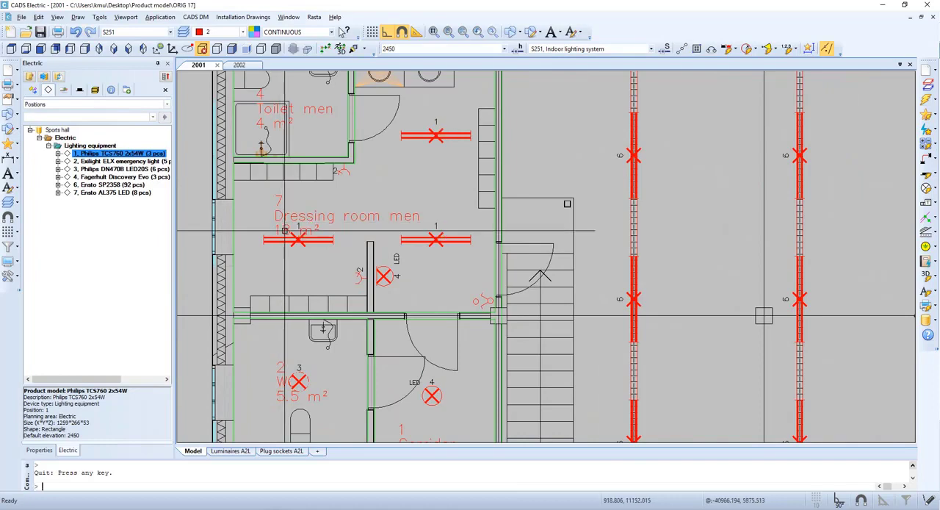
- From a Dressing room men luminaire, replace the position 1 product model's product information with Philips 4251604, accepting the 622x622x59 size data
{"action": "left_click", "coordinate": [301, 241]}
{"action": "right_click", "coordinate": [302, 245]}
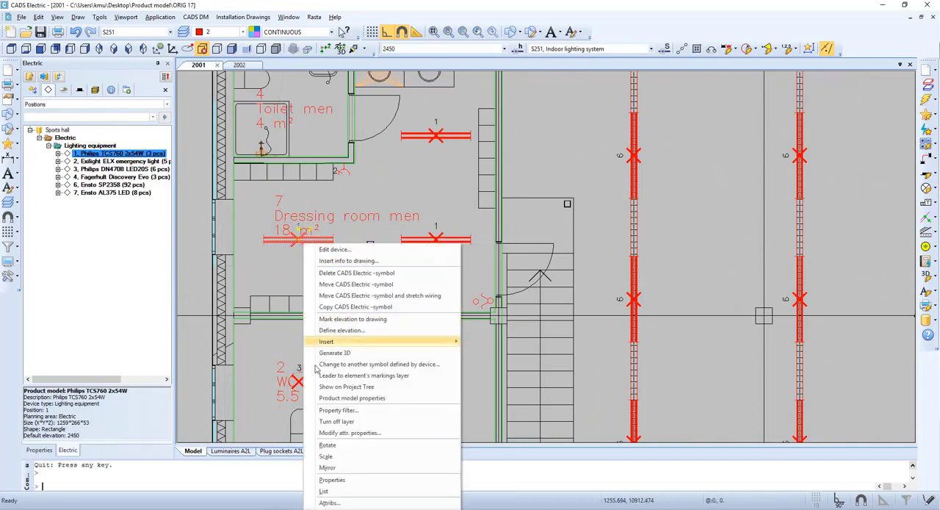
{"action": "left_click", "coordinate": [397, 400]}
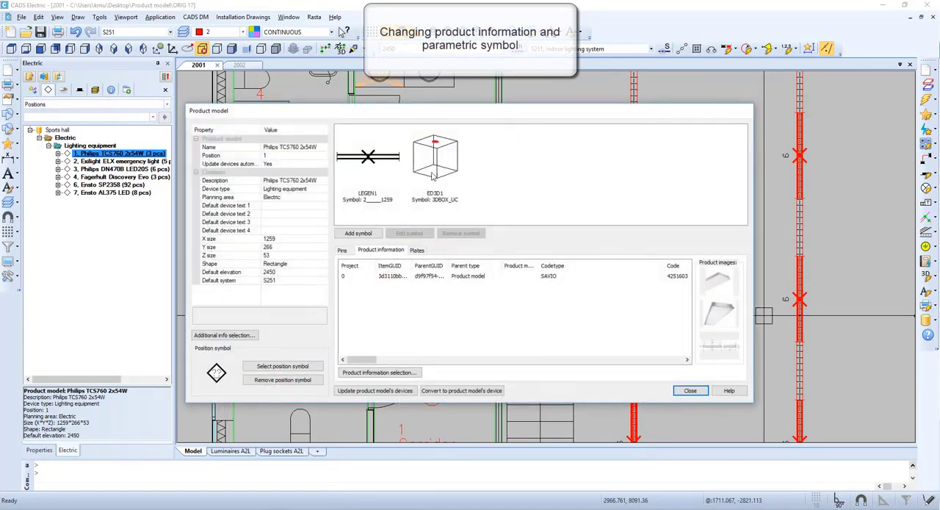
{"action": "left_click", "coordinate": [393, 372]}
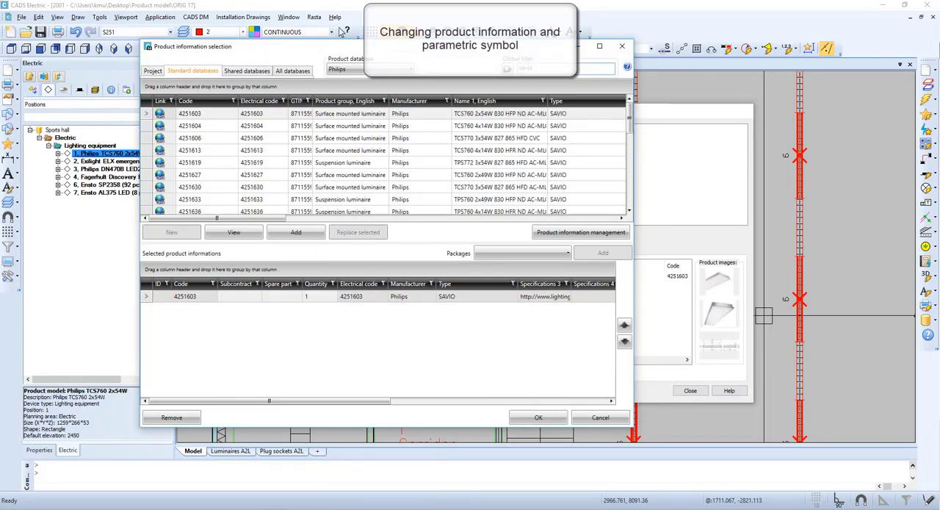
{"action": "left_click", "coordinate": [191, 128]}
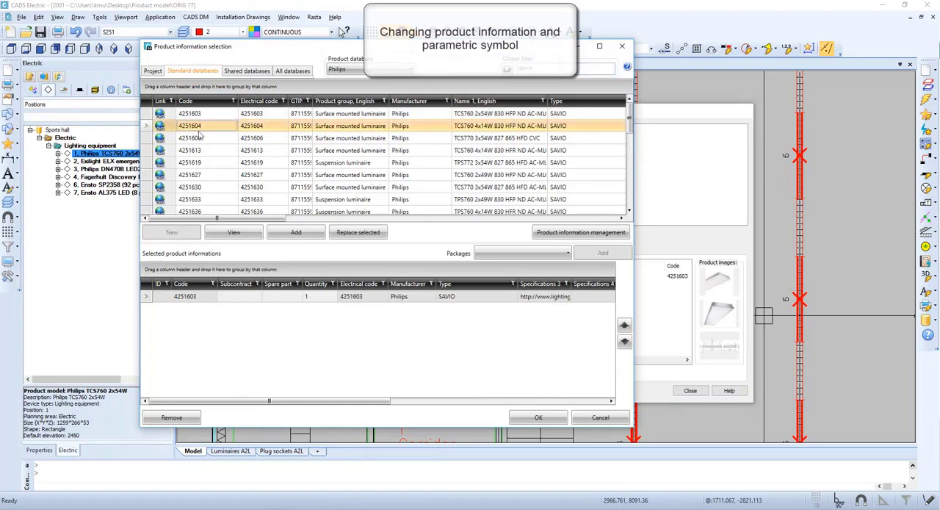
{"action": "left_click", "coordinate": [359, 232]}
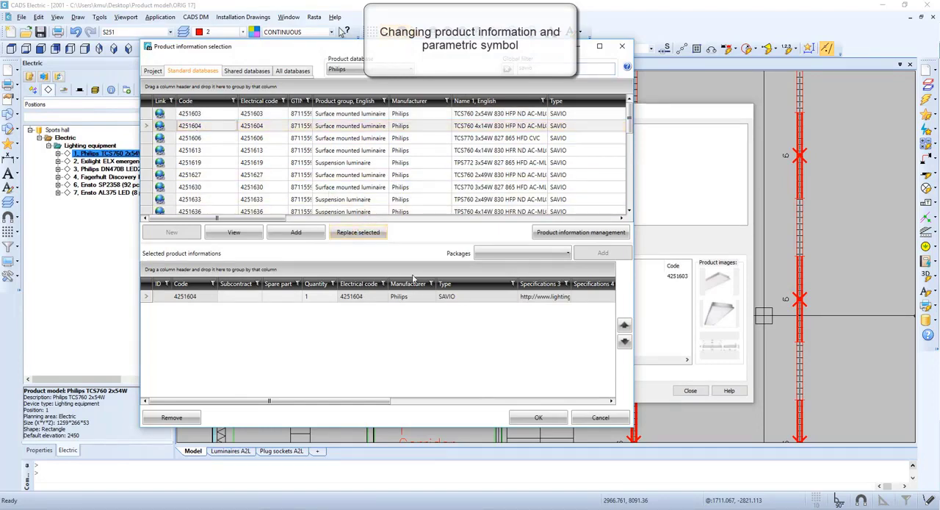
{"action": "left_click", "coordinate": [539, 418]}
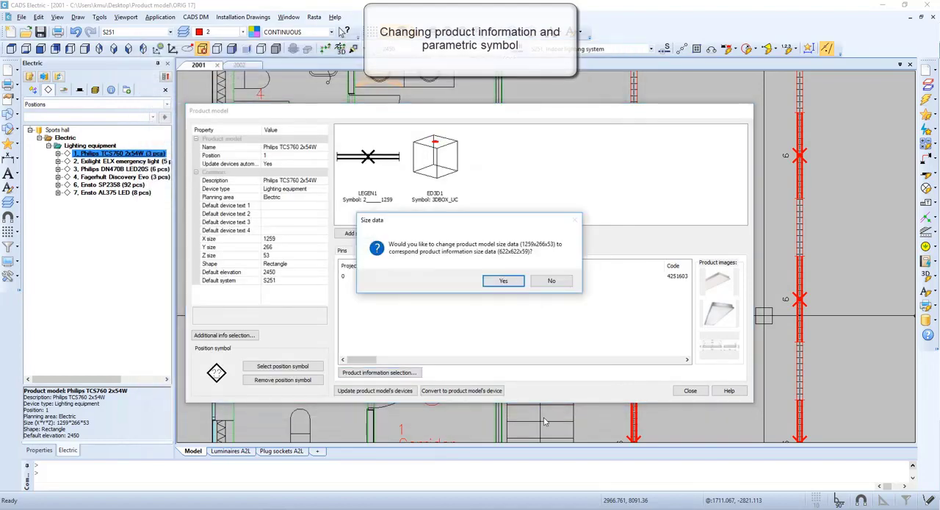
{"action": "left_click", "coordinate": [505, 281]}
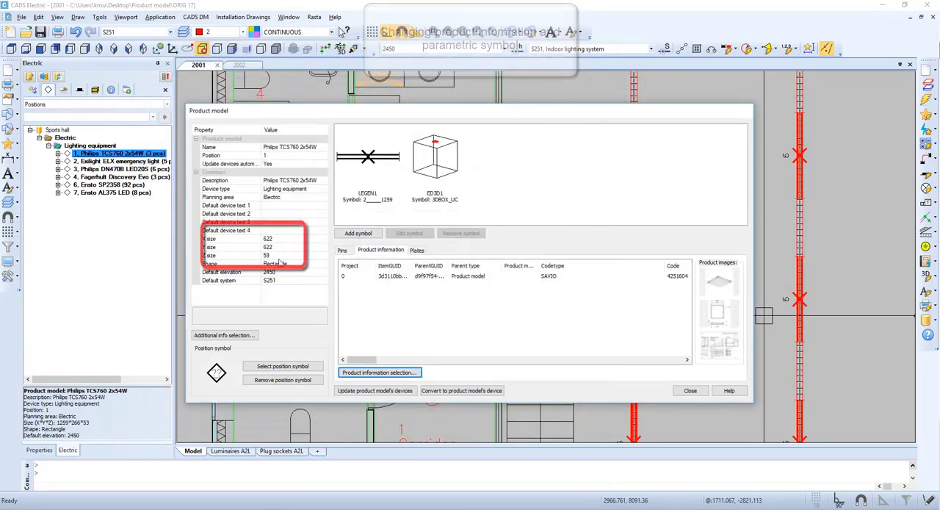
- Change the position 1 product model's 2D symbol to a parametric four-lamp fluorescent fixture 622 mm long and update its devices
{"action": "left_click", "coordinate": [365, 167]}
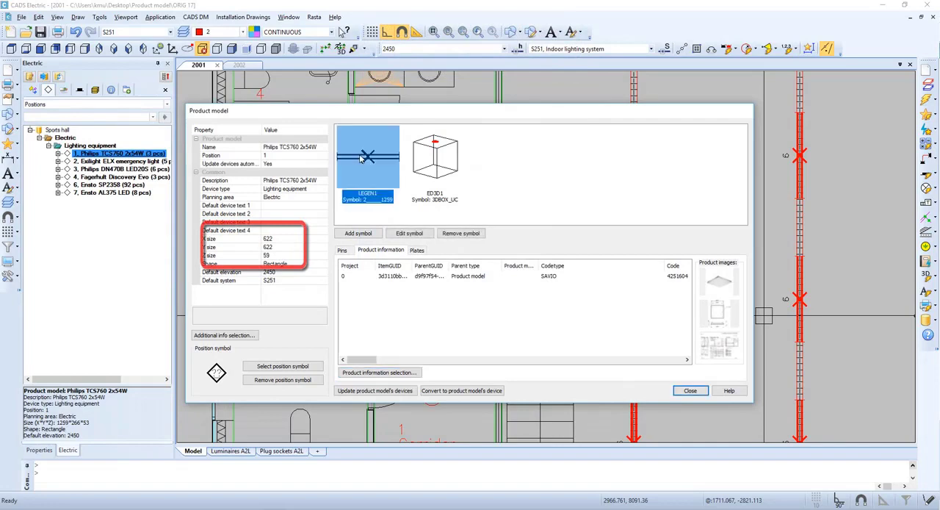
{"action": "right_click", "coordinate": [363, 157]}
{"action": "left_click", "coordinate": [370, 161]}
{"action": "right_click", "coordinate": [369, 161]}
{"action": "left_click", "coordinate": [420, 208]}
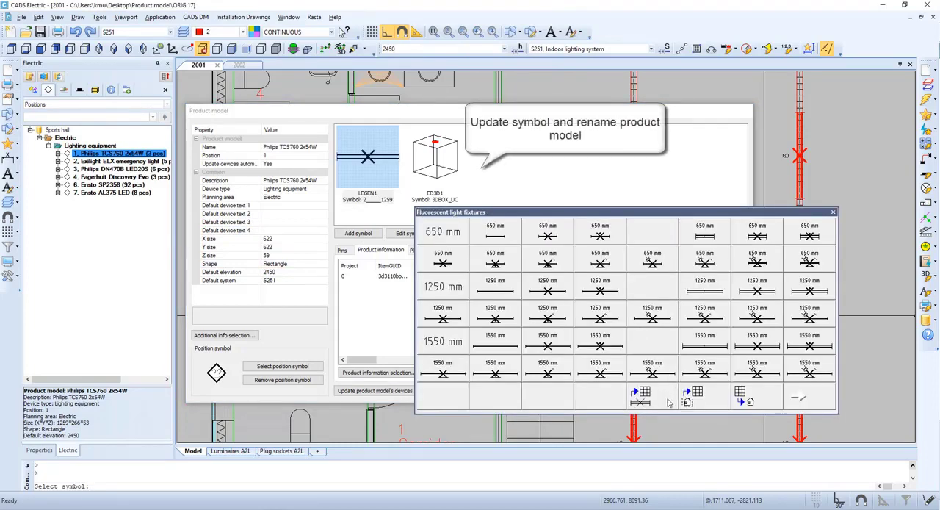
{"action": "left_click", "coordinate": [669, 402]}
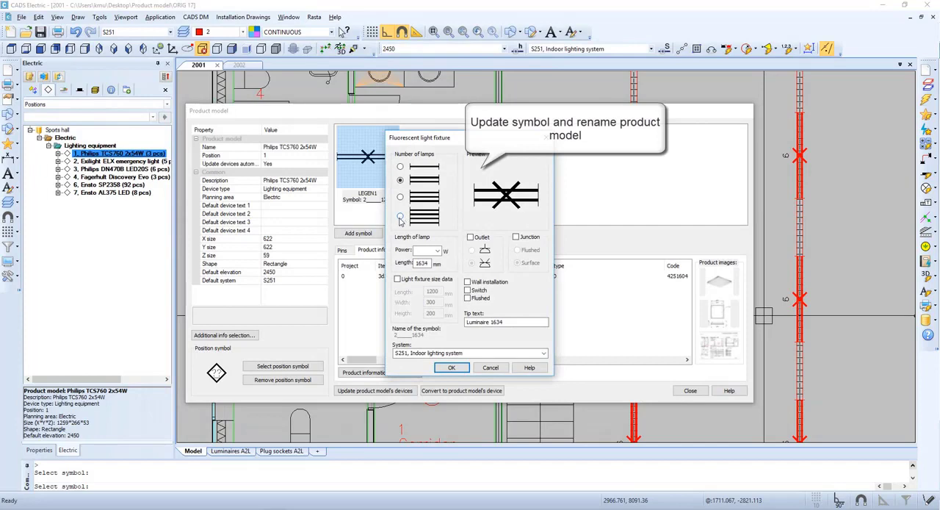
{"action": "left_click", "coordinate": [399, 217]}
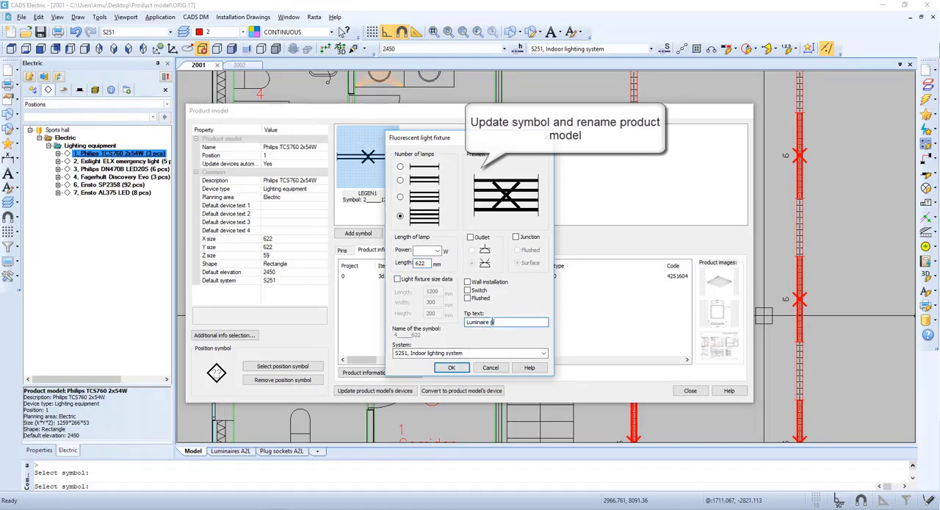
{"action": "left_click", "coordinate": [452, 367]}
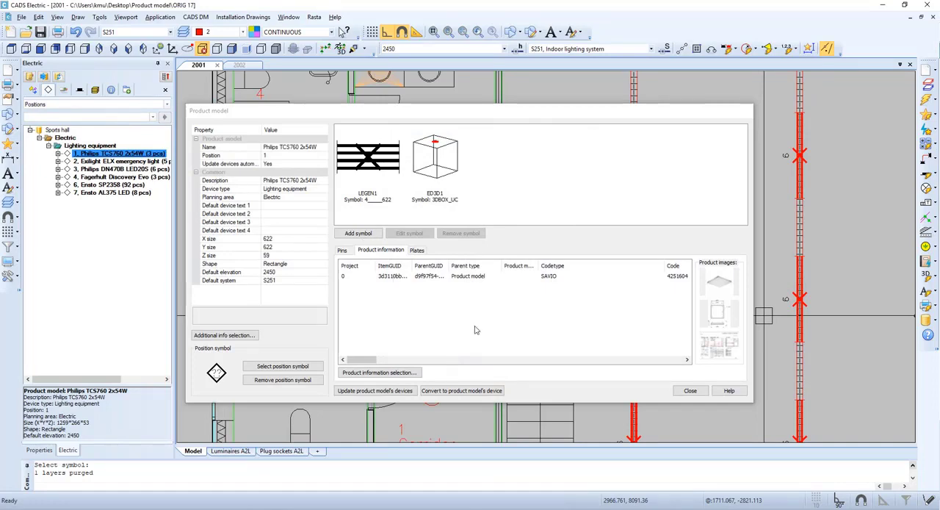
{"action": "left_click", "coordinate": [691, 391]}
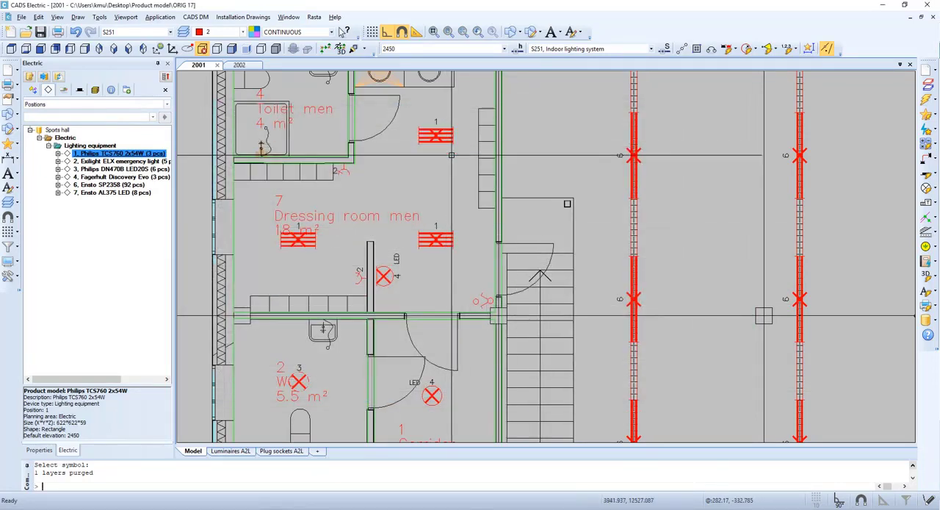
- Generate the 3D model of the position 1 luminaire beside the room label in Dressing room men
{"action": "right_click", "coordinate": [305, 266]}
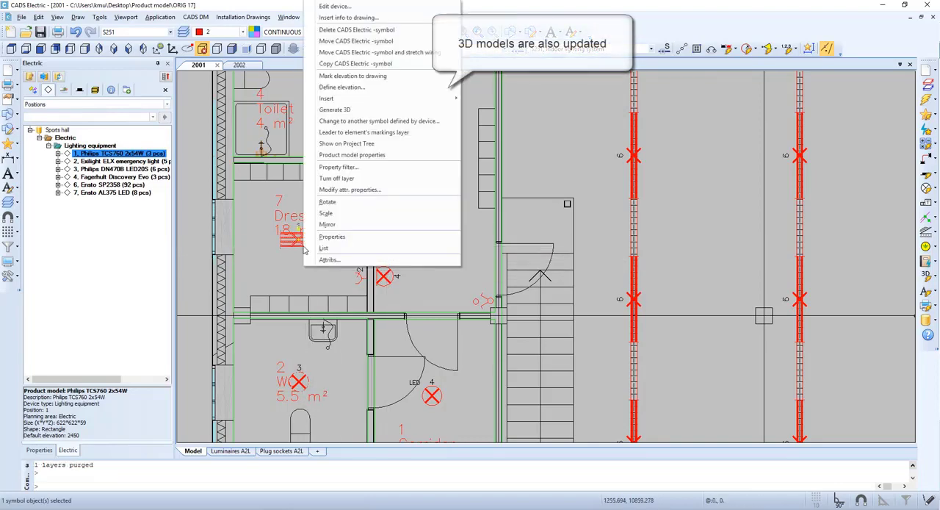
{"action": "left_click", "coordinate": [336, 110]}
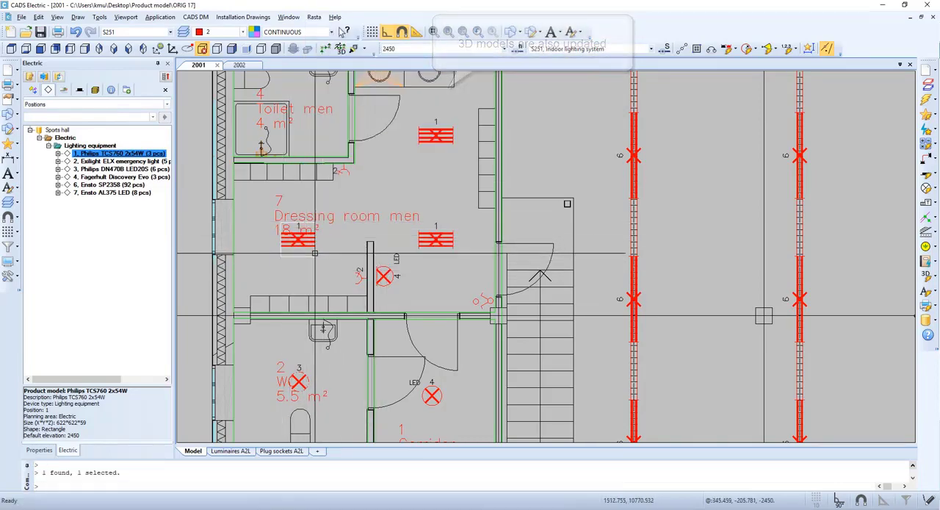
- Mirror the three Dressing room men luminaires across the grid D wall into Dressing room women, keeping the originals and copying related data with the generated IDs
{"action": "left_click", "coordinate": [431, 245]}
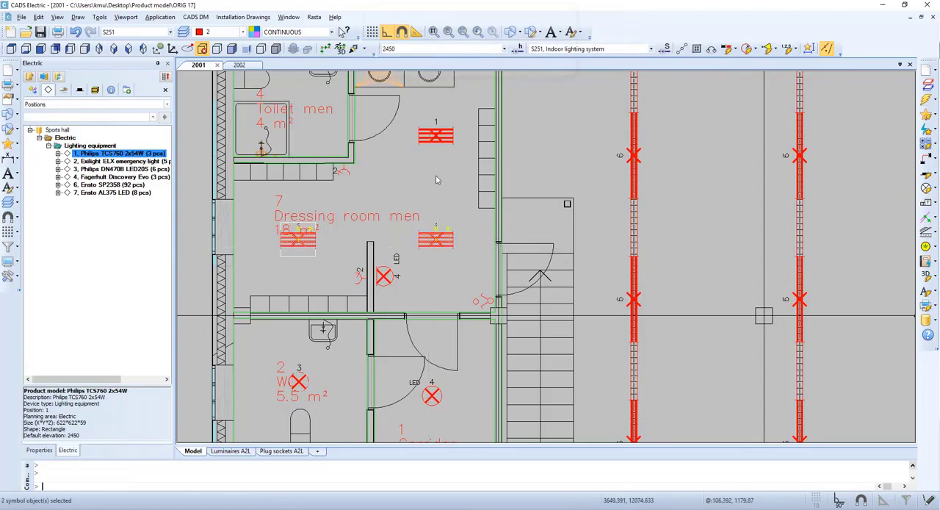
{"action": "left_click", "coordinate": [436, 138]}
{"action": "scroll", "coordinate": [384, 186], "scroll_direction": "down", "scroll_amount": 1}
{"action": "middle_click_drag", "start_coordinate": [383, 187], "coordinate": [421, 313]}
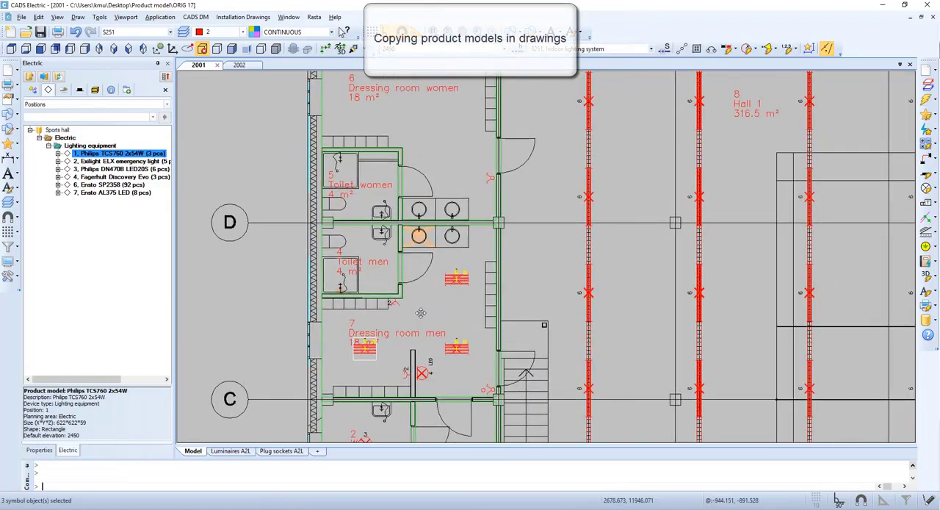
{"action": "scroll", "coordinate": [421, 313], "scroll_direction": "up", "scroll_amount": 1}
{"action": "right_click", "coordinate": [474, 291]}
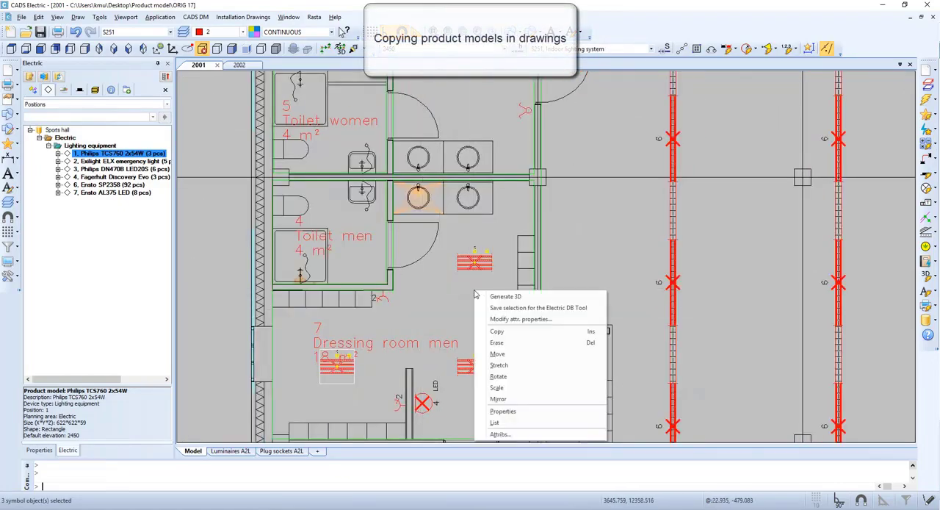
{"action": "left_click", "coordinate": [499, 399]}
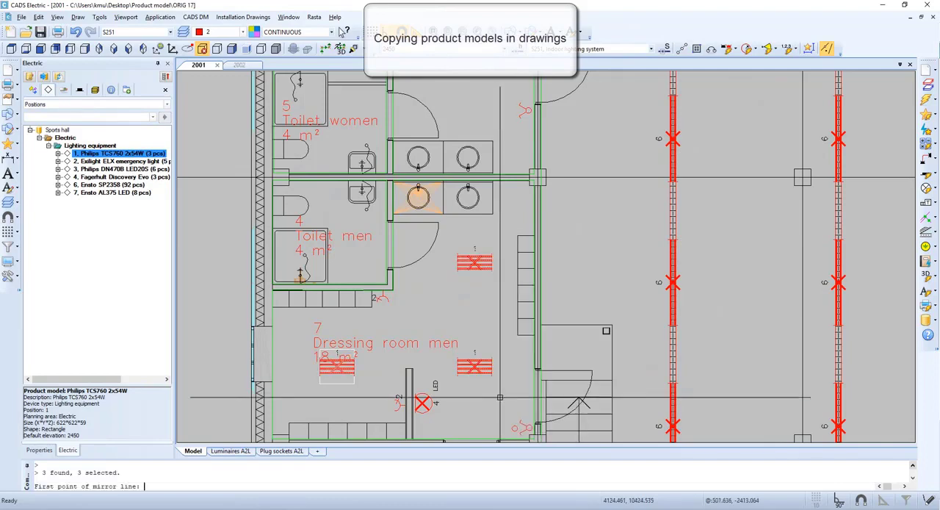
{"action": "scroll", "coordinate": [538, 177], "scroll_direction": "up", "scroll_amount": 1}
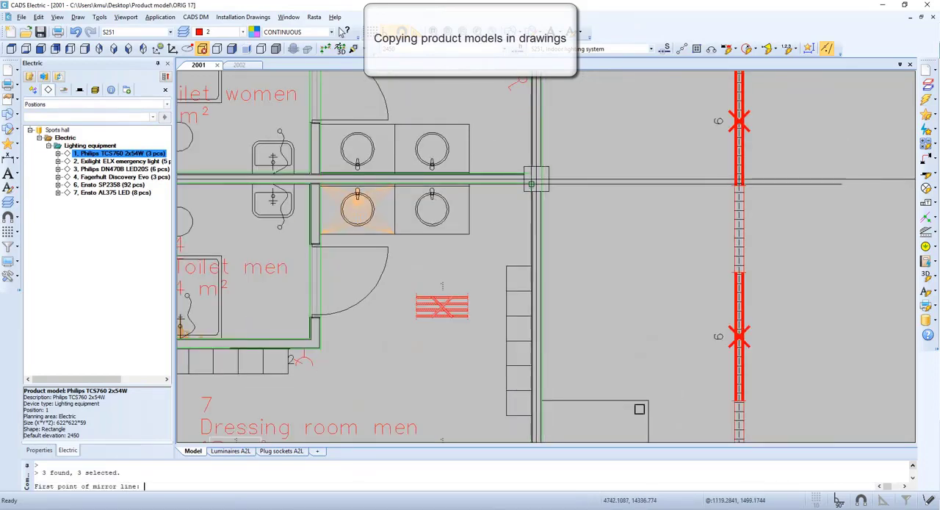
{"action": "left_click", "coordinate": [536, 180]}
{"action": "scroll", "coordinate": [531, 179], "scroll_direction": "down", "scroll_amount": 3}
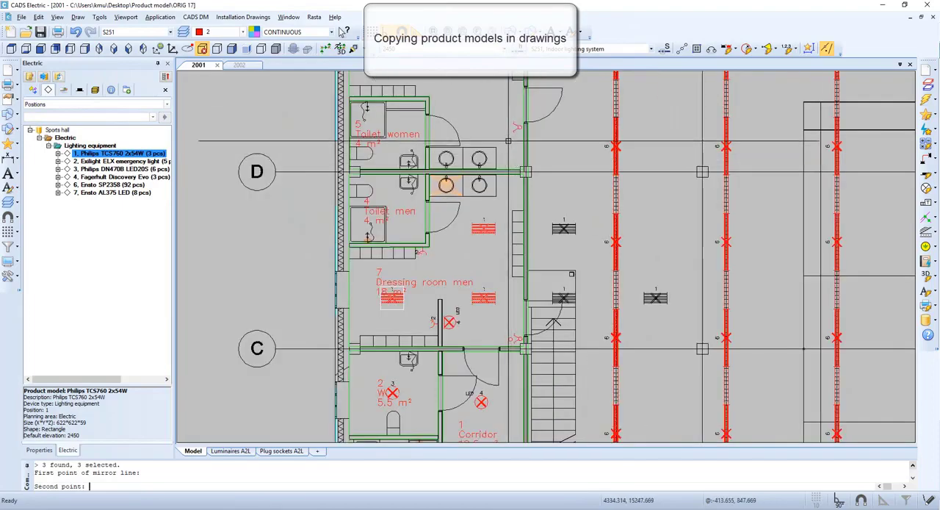
{"action": "scroll", "coordinate": [544, 228], "scroll_direction": "up", "scroll_amount": 2}
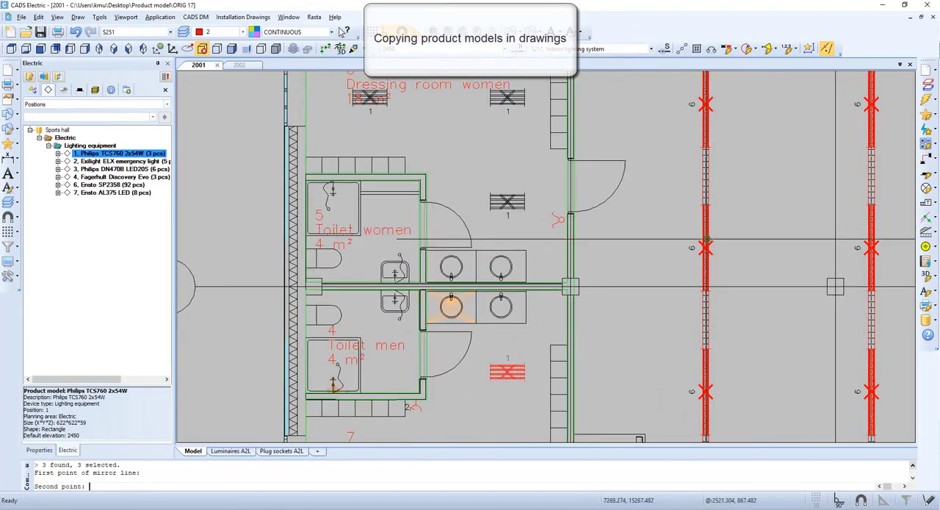
{"action": "left_click", "coordinate": [706, 239]}
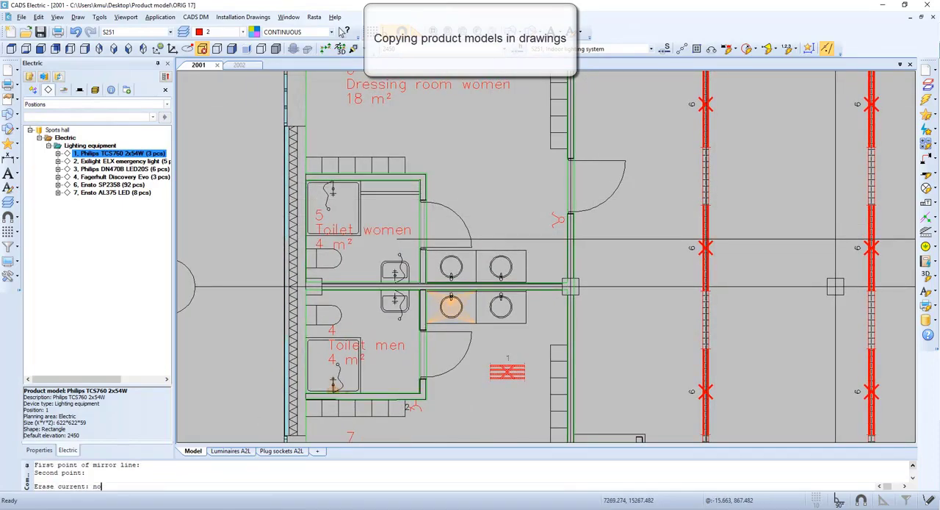
{"action": "key", "text": "Return"}
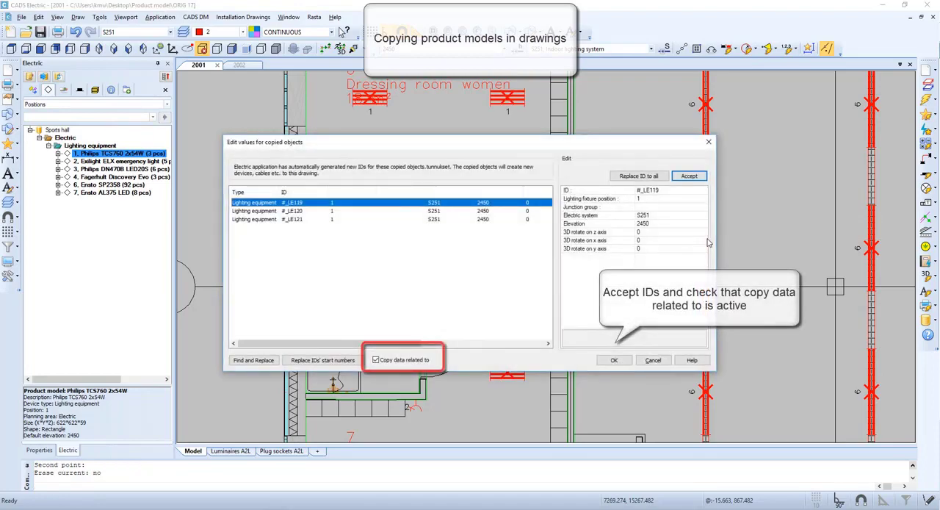
{"action": "left_click", "coordinate": [614, 360]}
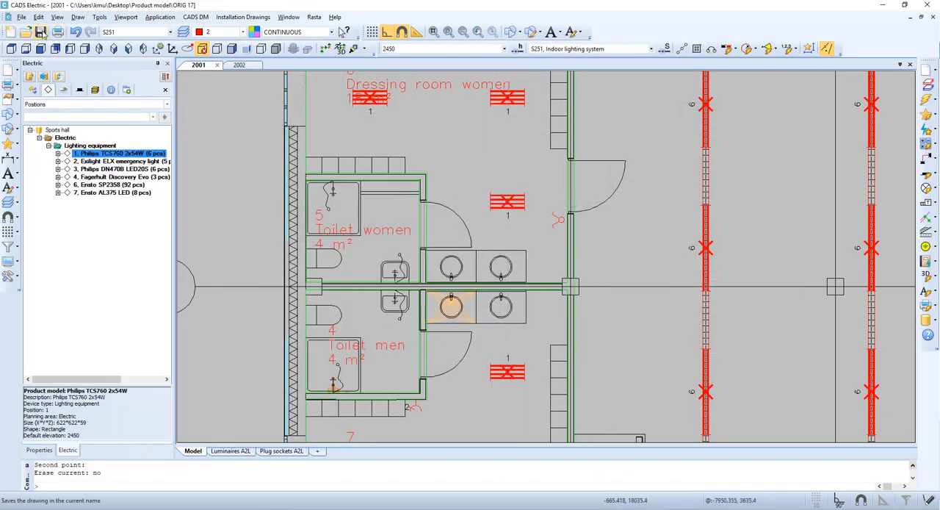
- Review the device properties and product information of a copied luminaire in Dressing room women
{"action": "left_click", "coordinate": [501, 203]}
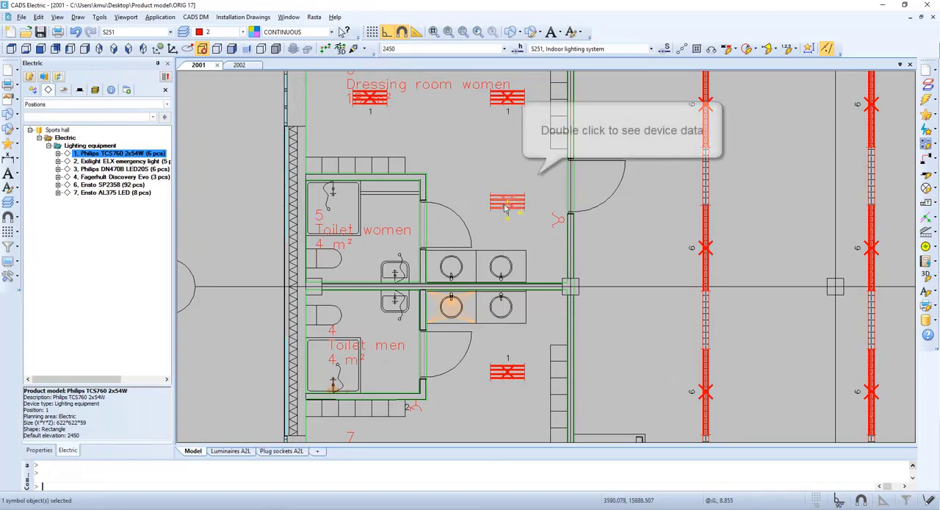
{"action": "double_click", "coordinate": [500, 203]}
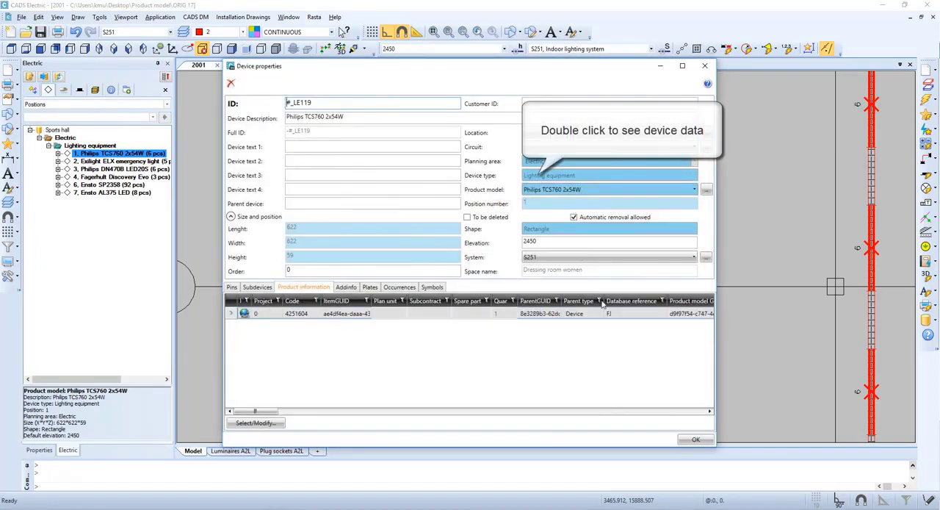
{"action": "left_click", "coordinate": [696, 440]}
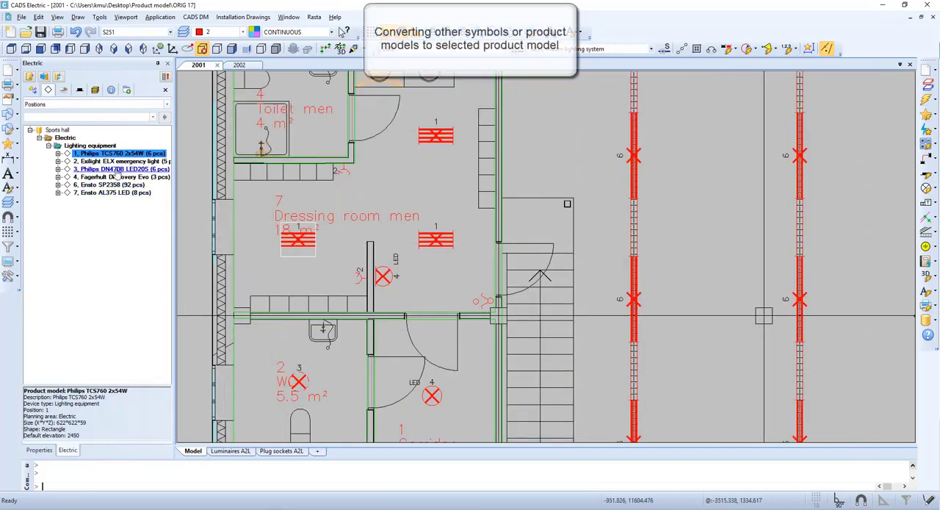
- Start converting devices to the position 3 Philips DN470B LED20S product model, adding the description to the data being updated
{"action": "right_click", "coordinate": [116, 170]}
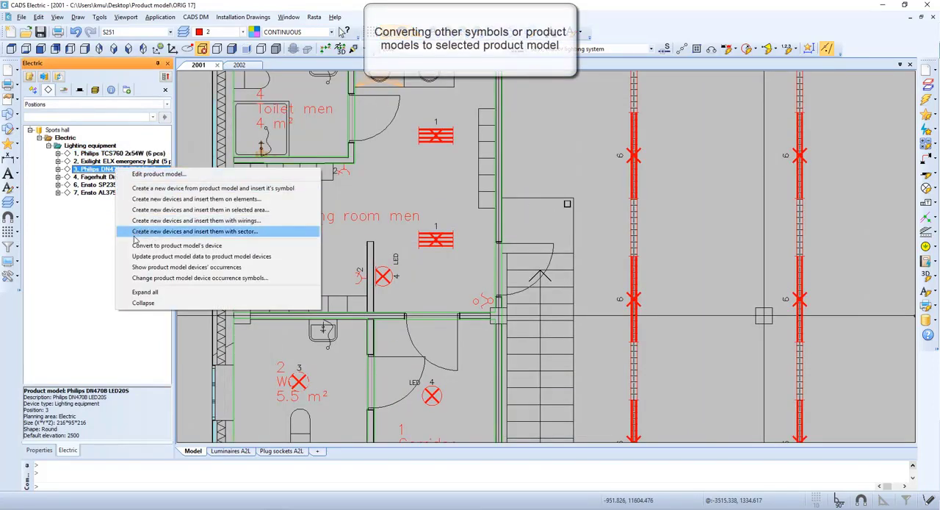
{"action": "left_click", "coordinate": [237, 247]}
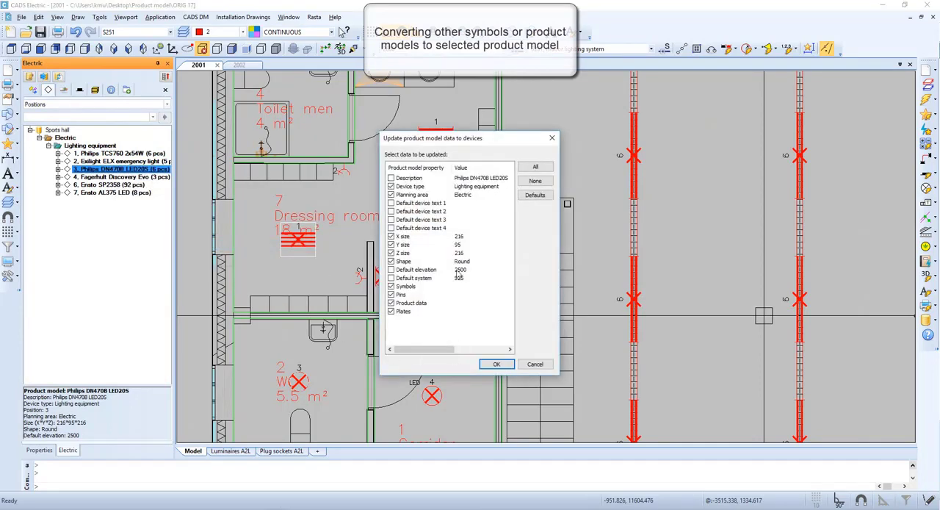
{"action": "left_click", "coordinate": [392, 178]}
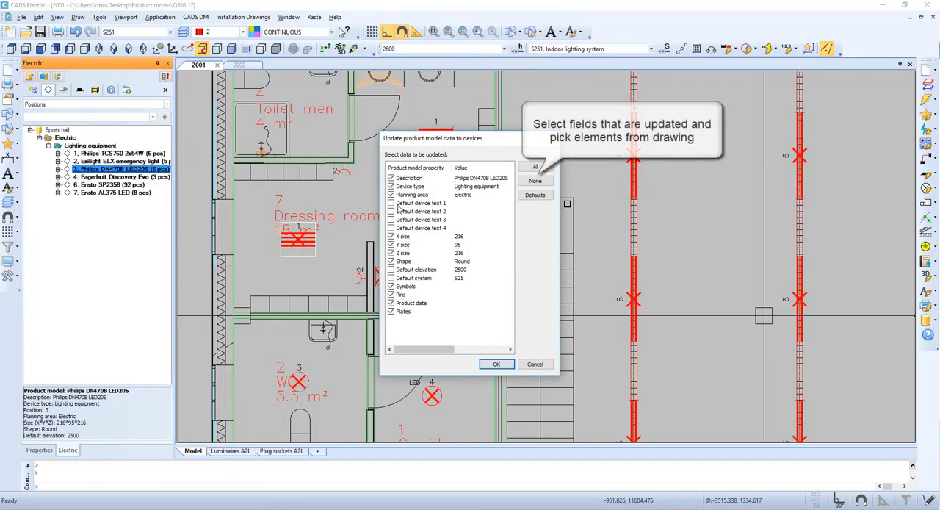
{"action": "left_click", "coordinate": [496, 364]}
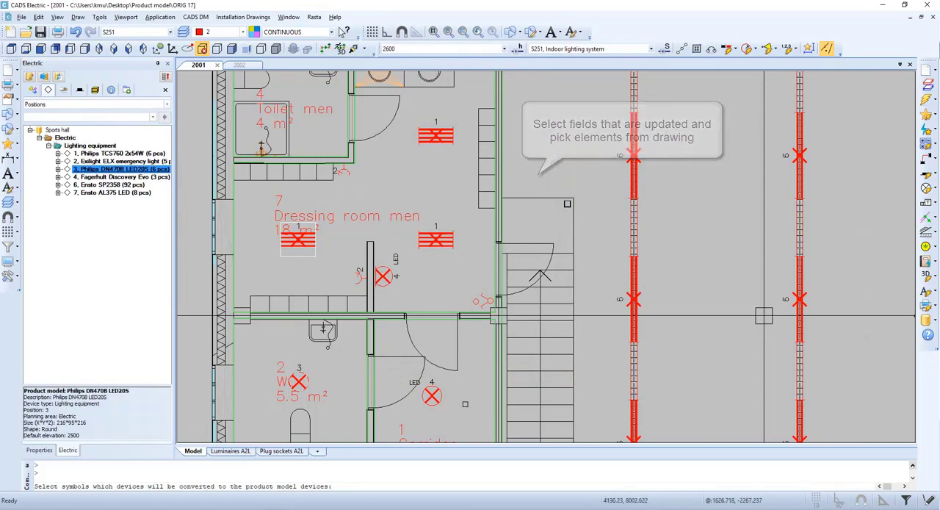
- Convert the upper position 4 luminaire in the Corridor and the position 7 luminaire above the desk to the chosen product model
{"action": "mouse_move", "coordinate": [488, 369]}
{"action": "middle_mouse_down"}
{"action": "mouse_move", "coordinate": [485, 272]}
{"action": "mouse_move", "coordinate": [538, 196]}
{"action": "middle_mouse_up"}
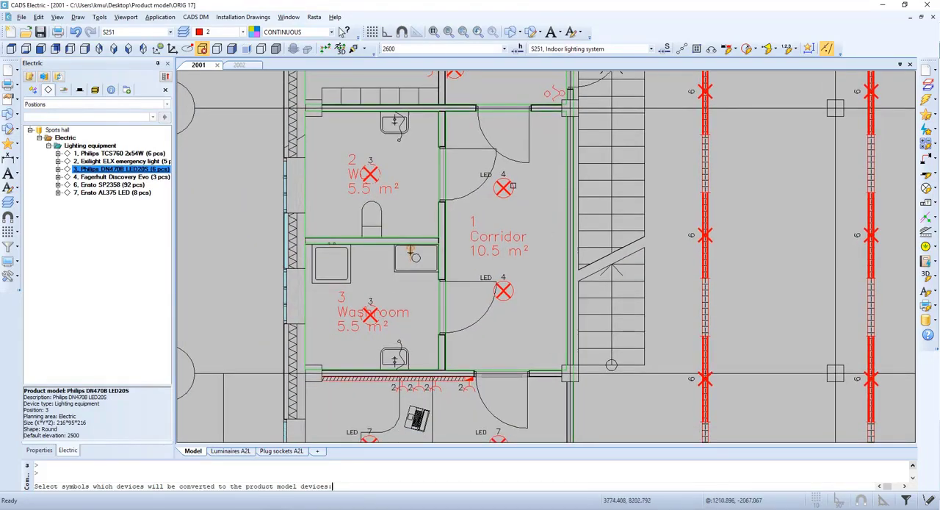
{"action": "left_click", "coordinate": [504, 189]}
{"action": "middle_click_drag", "start_coordinate": [549, 308], "coordinate": [537, 253]}
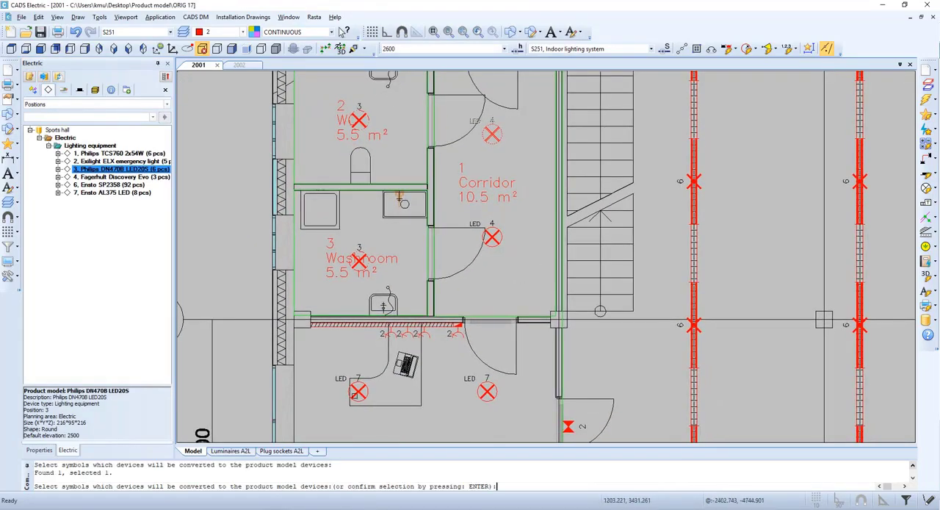
{"action": "left_click", "coordinate": [358, 391]}
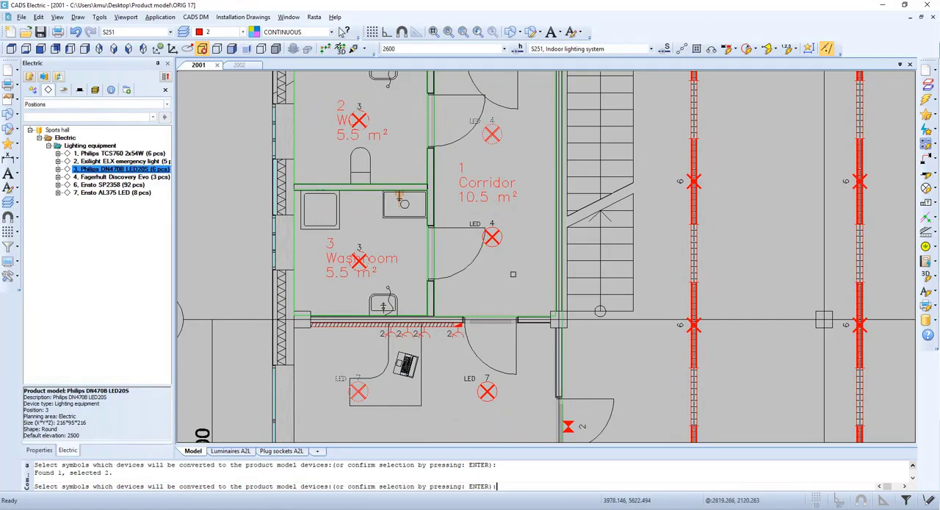
{"action": "key", "text": "Return"}
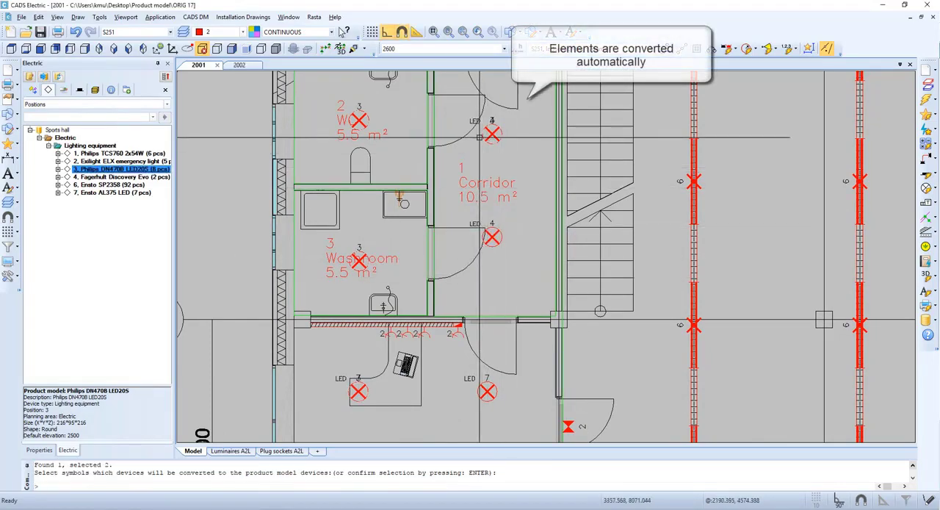
{"action": "scroll", "coordinate": [479, 137], "scroll_direction": "up", "scroll_amount": 1}
{"action": "scroll", "coordinate": [496, 150], "scroll_direction": "down", "scroll_amount": 1}
{"action": "middle_click_drag", "start_coordinate": [446, 344], "coordinate": [460, 304]}
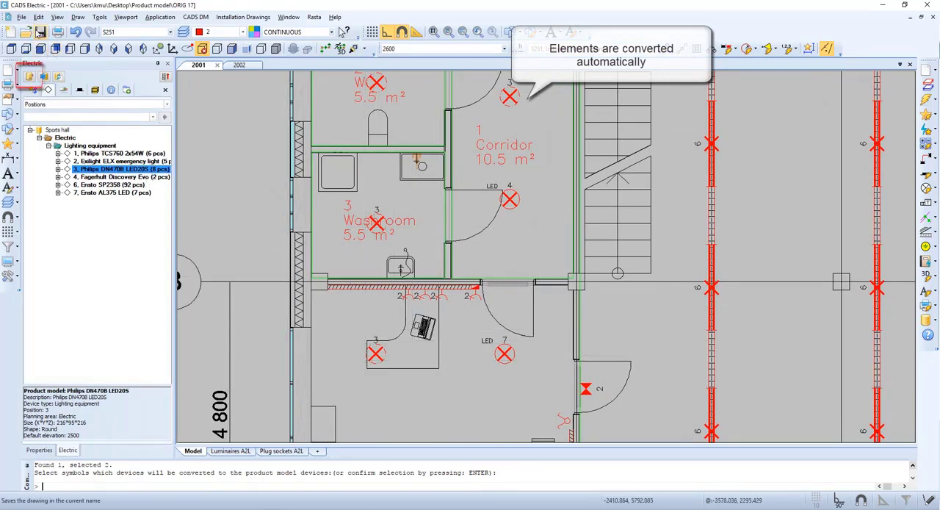
- Open the project database in Electric DB Tool and clear Device text 1 for the devices from position 4 through position 7
{"action": "left_click", "coordinate": [31, 78]}
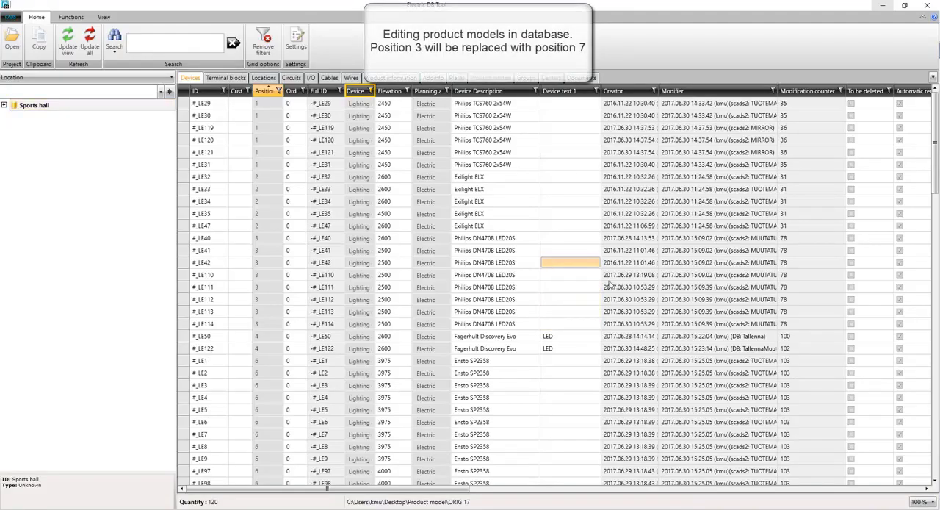
{"action": "left_click_drag", "start_coordinate": [935, 152], "coordinate": [935, 276]}
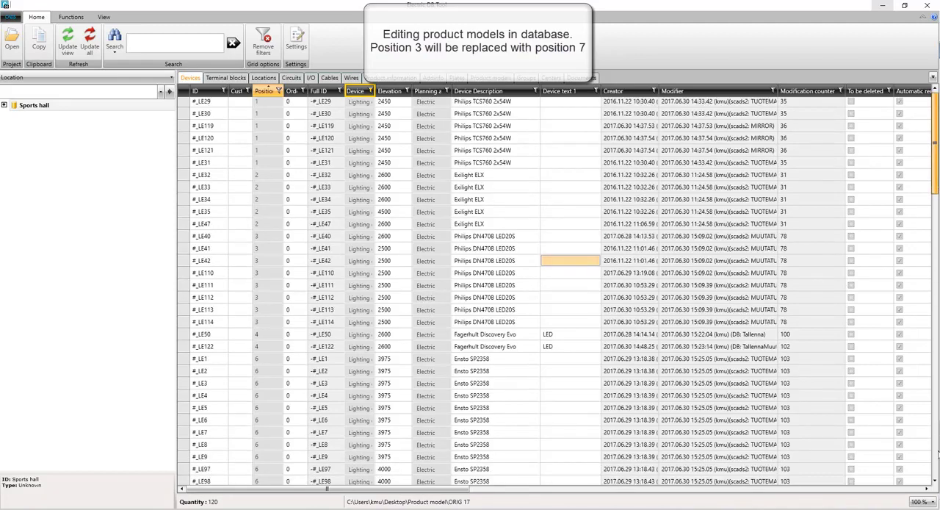
{"action": "left_click_drag", "start_coordinate": [938, 454], "coordinate": [938, 476]}
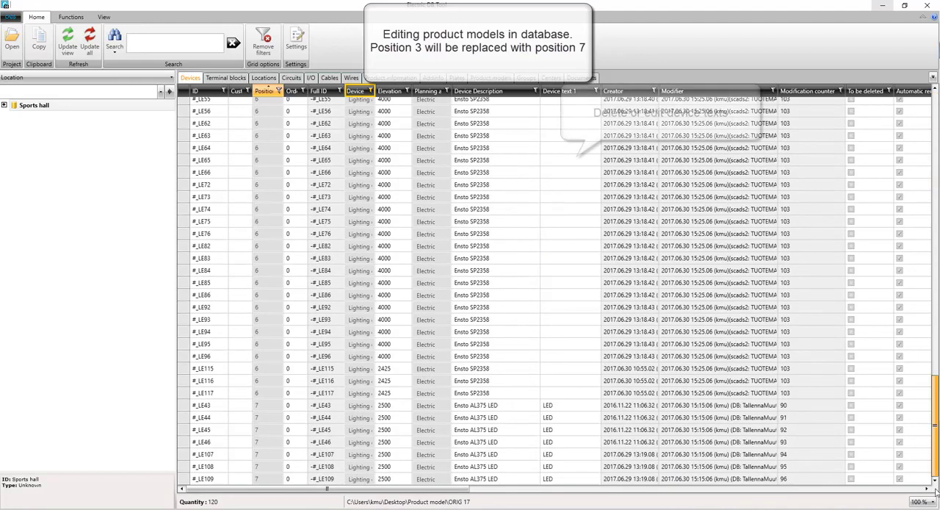
{"action": "left_click", "coordinate": [568, 486]}
{"action": "right_click", "coordinate": [568, 486]}
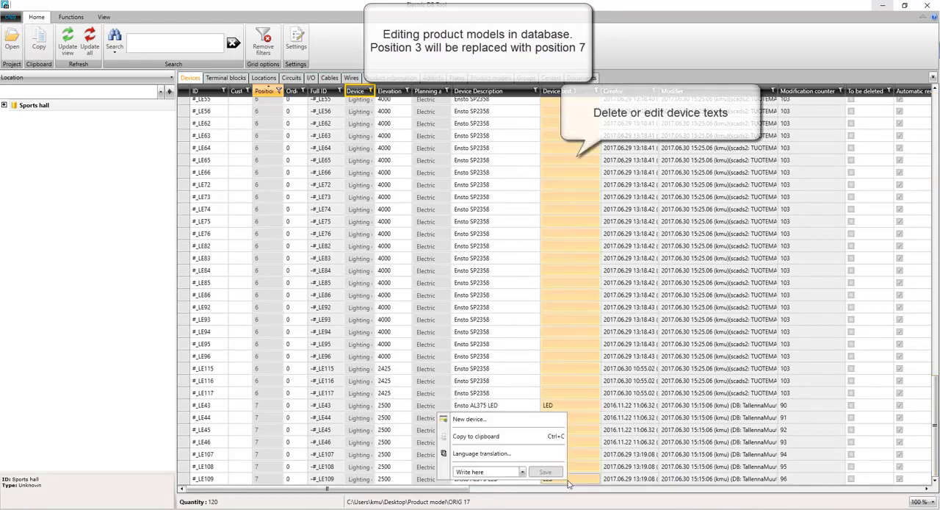
{"action": "left_click", "coordinate": [507, 472]}
{"action": "left_click", "coordinate": [546, 472]}
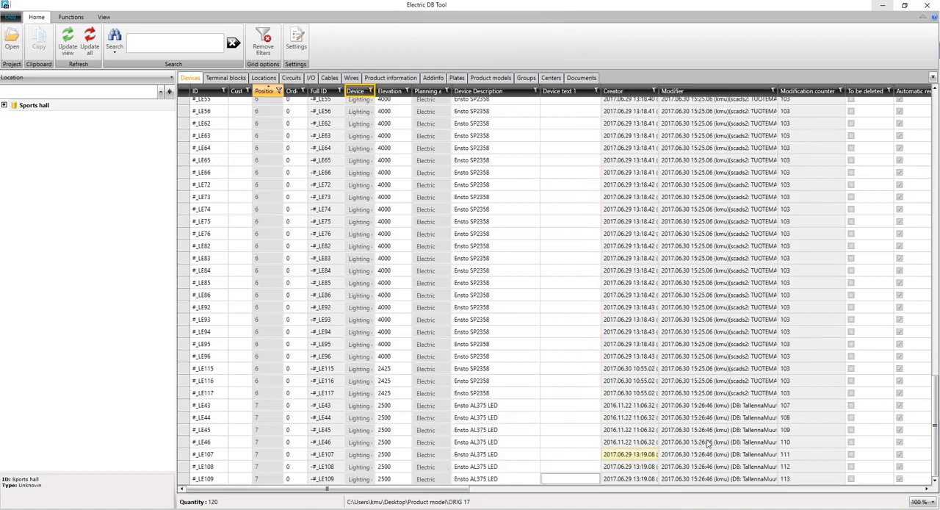
- Replace the product model of all position 3 devices with the project's Ensto AL375 LED, position 7
{"action": "left_click_drag", "start_coordinate": [916, 266], "coordinate": [934, 92]}
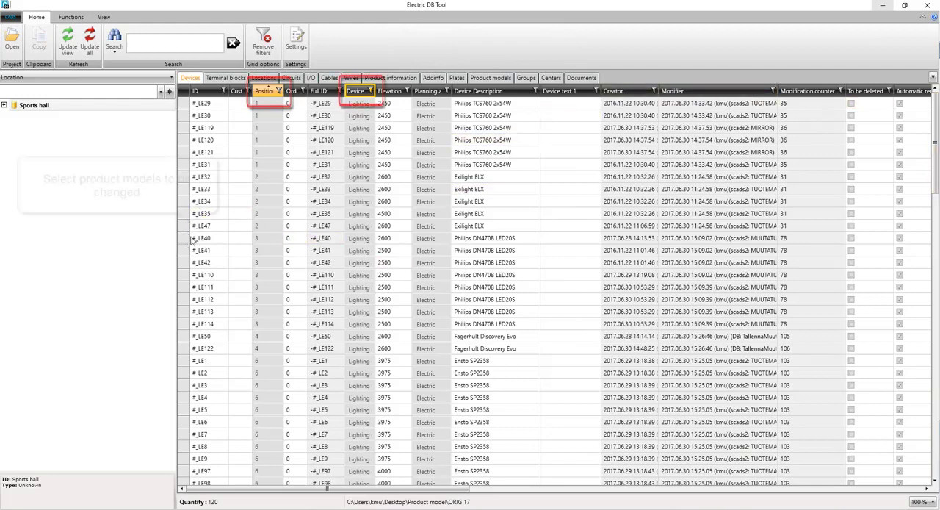
{"action": "left_click_drag", "start_coordinate": [183, 238], "coordinate": [181, 324]}
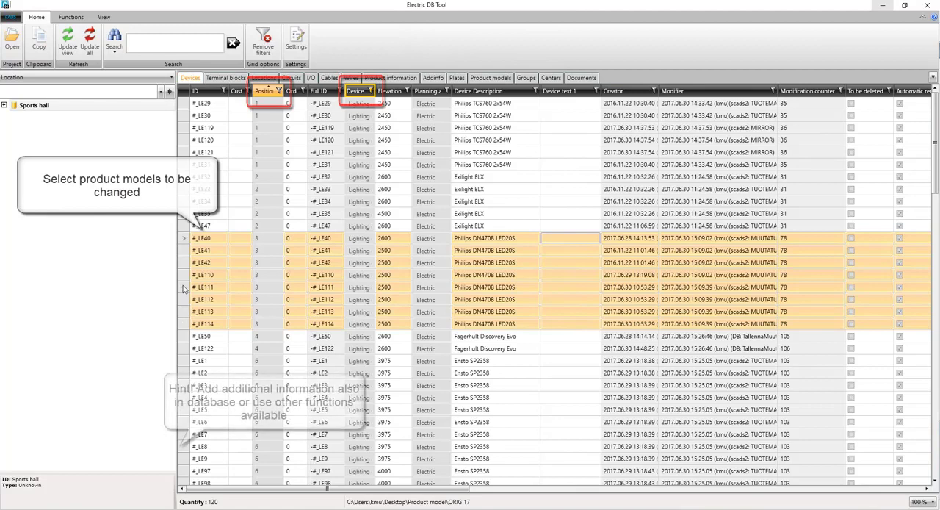
{"action": "right_click", "coordinate": [184, 288]}
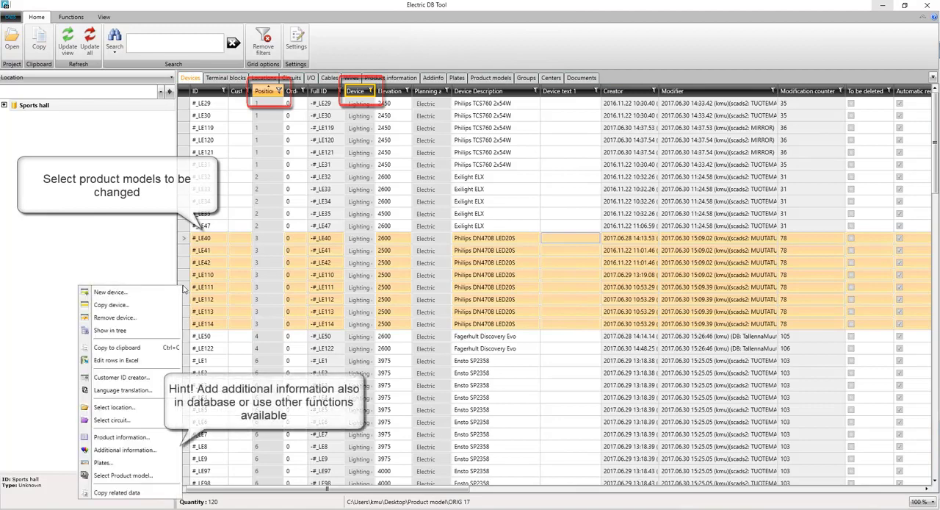
{"action": "left_click", "coordinate": [133, 475]}
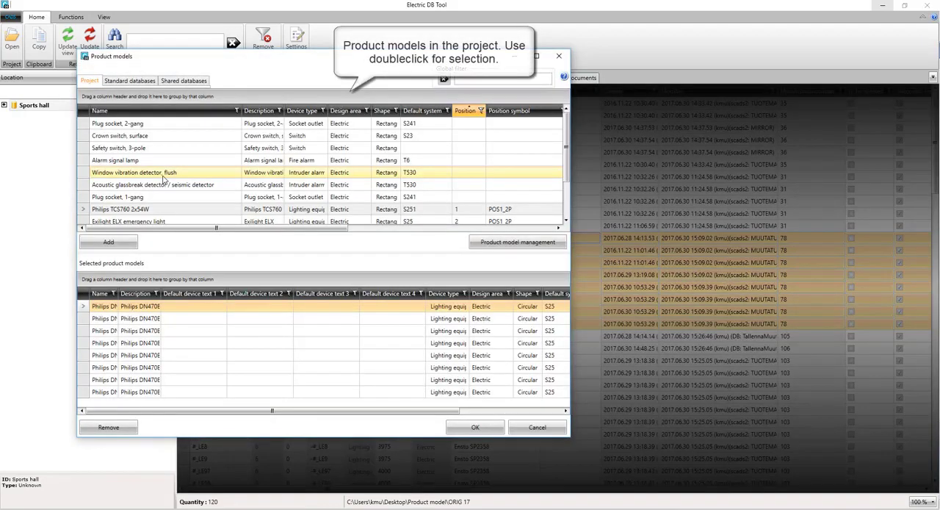
{"action": "scroll", "coordinate": [145, 190], "scroll_direction": "down", "scroll_amount": 2}
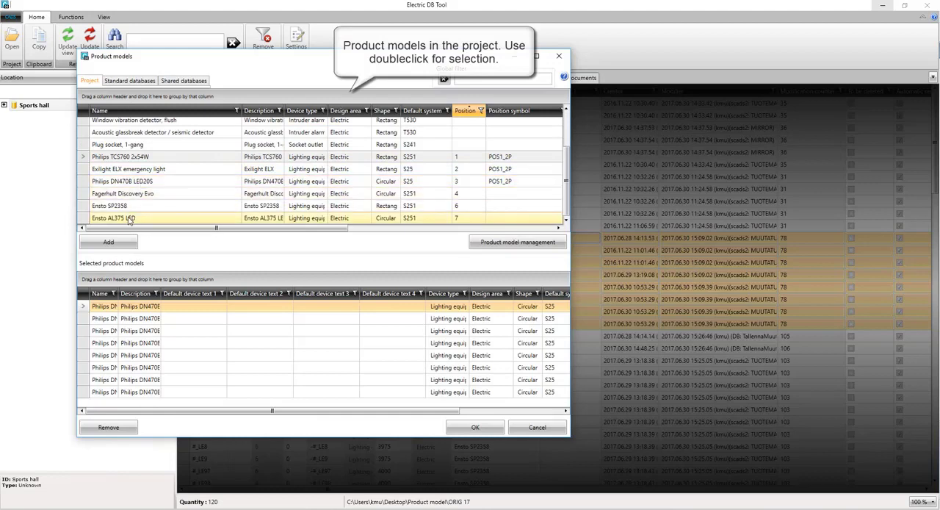
{"action": "double_click", "coordinate": [130, 218]}
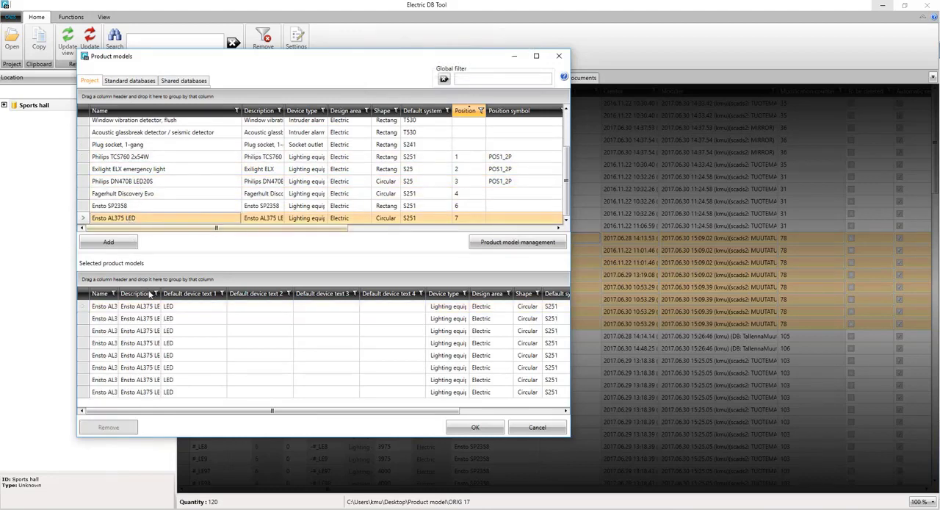
{"action": "left_click", "coordinate": [476, 427]}
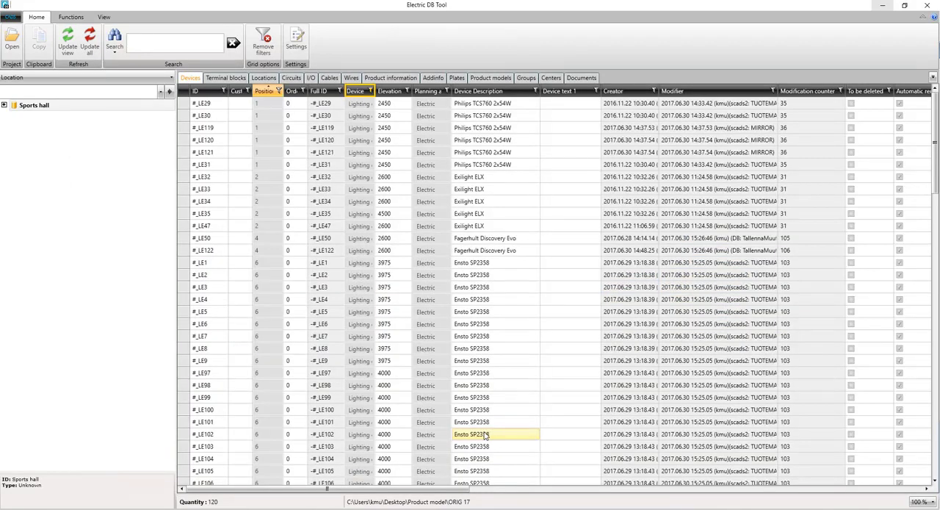
- Switch back to CADS Electric and synchronize the database changes to the open drawings
{"action": "left_click", "coordinate": [882, 6]}
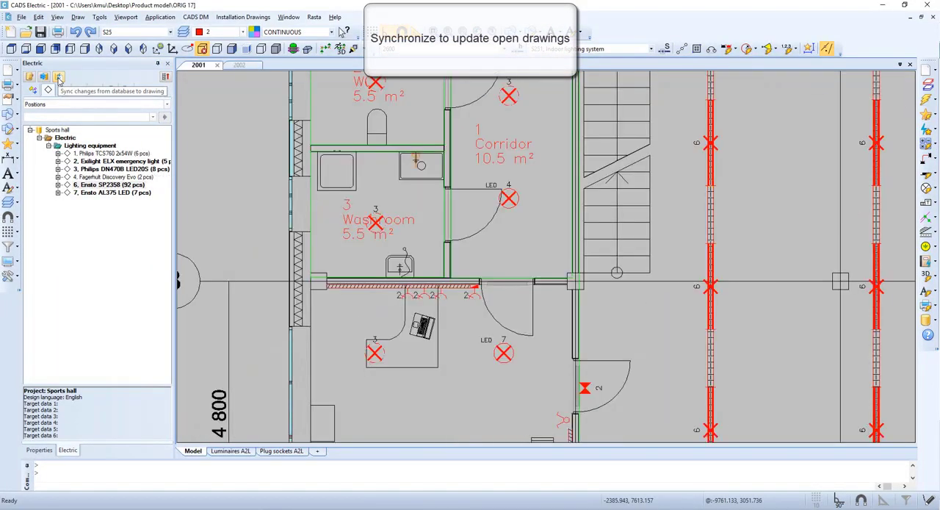
{"action": "left_click", "coordinate": [59, 78]}
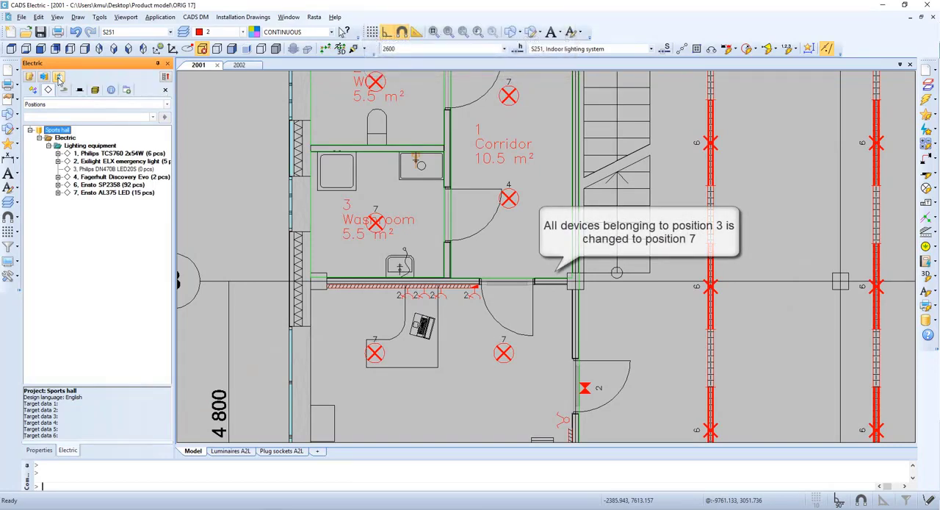
{"action": "scroll", "coordinate": [200, 80], "scroll_direction": "down", "scroll_amount": 2}
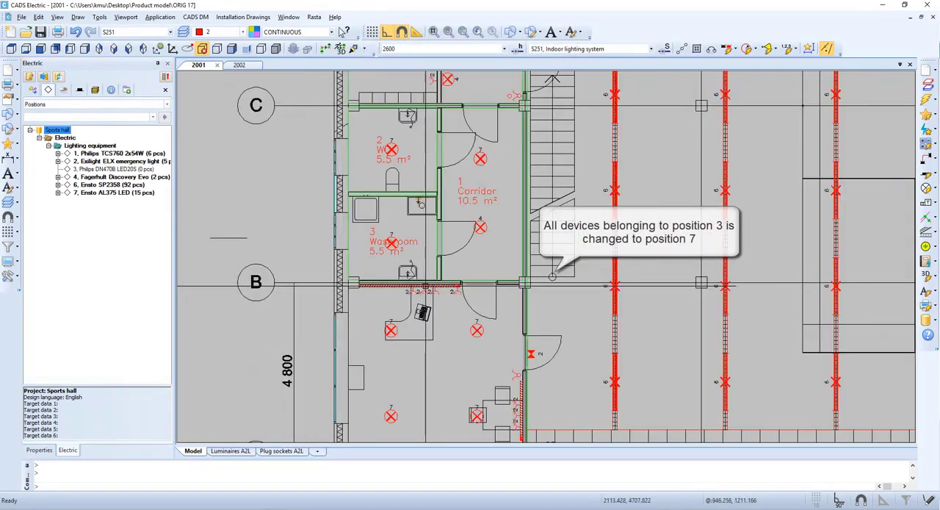
- Check the luminaire positions in drawing 2002 around Storage 2 and the Technical room
{"action": "left_click", "coordinate": [238, 64]}
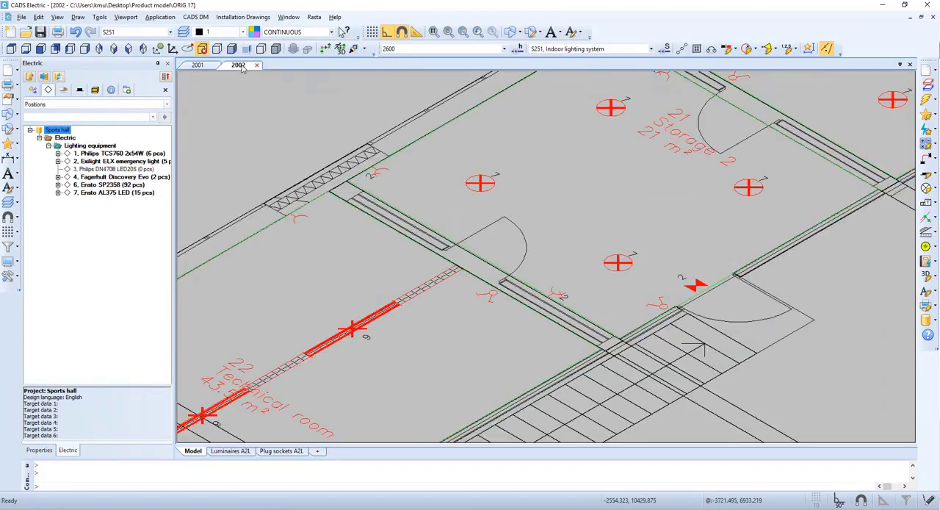
{"action": "scroll", "coordinate": [430, 321], "scroll_direction": "down", "scroll_amount": 2}
{"action": "mouse_move", "coordinate": [408, 345]}
{"action": "middle_mouse_down"}
{"action": "mouse_move", "coordinate": [455, 321]}
{"action": "mouse_move", "coordinate": [507, 273]}
{"action": "middle_mouse_up"}
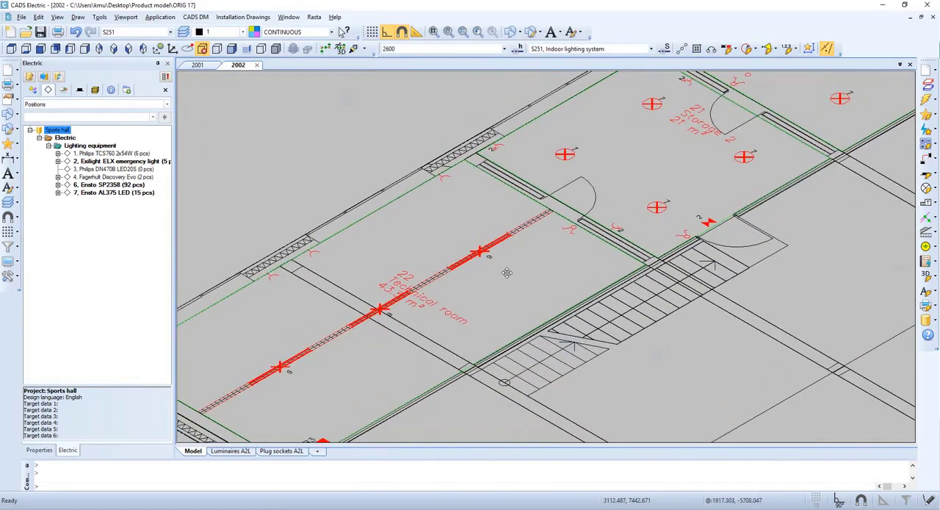